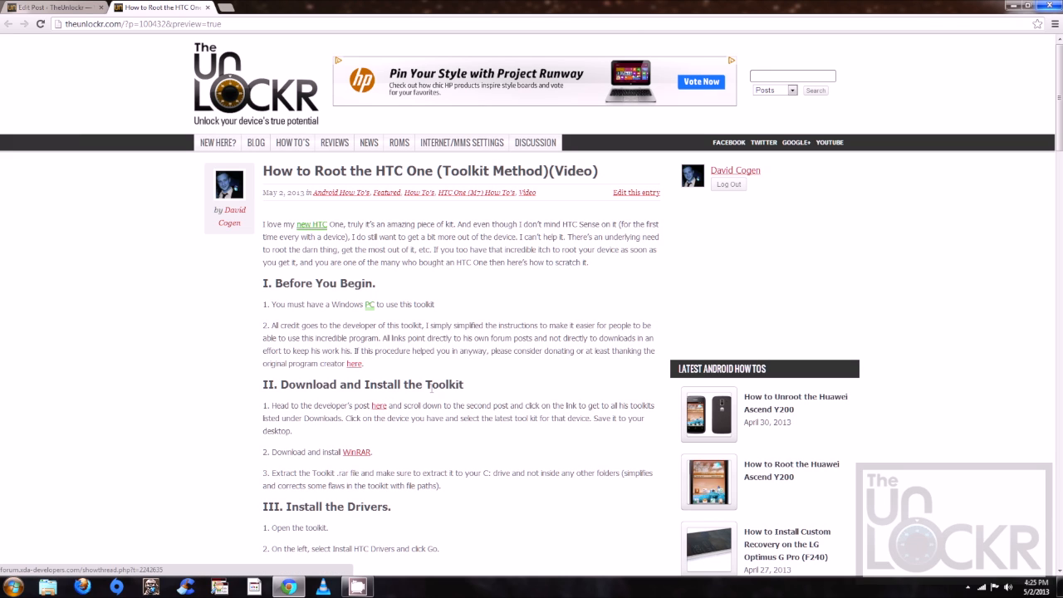
Step: Reach the toolkit author's Dev-Host account from the XDA forum post
left_click(380, 407)
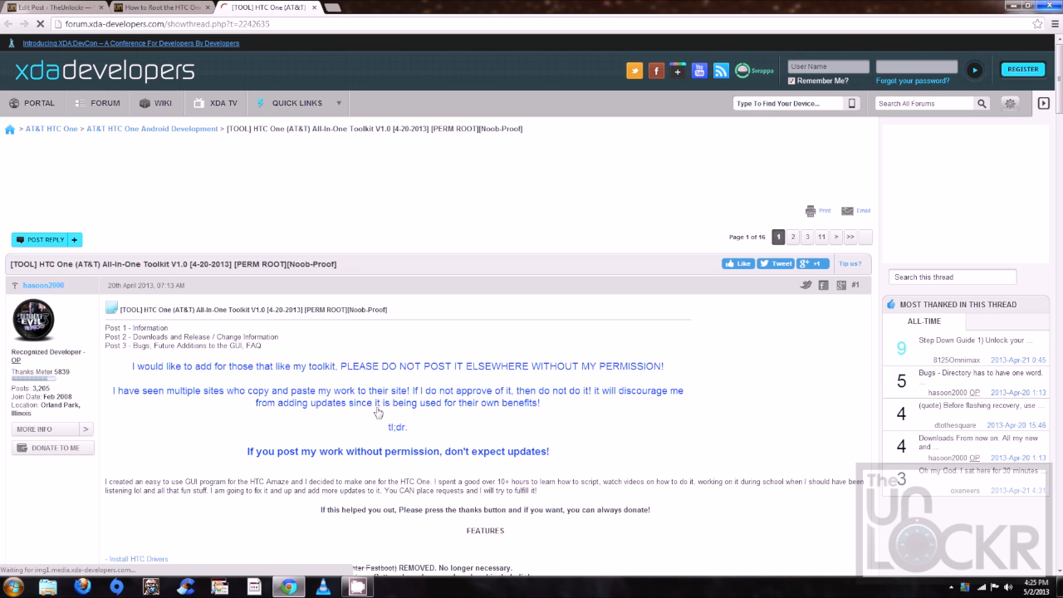
scroll(378, 411, "down", 1)
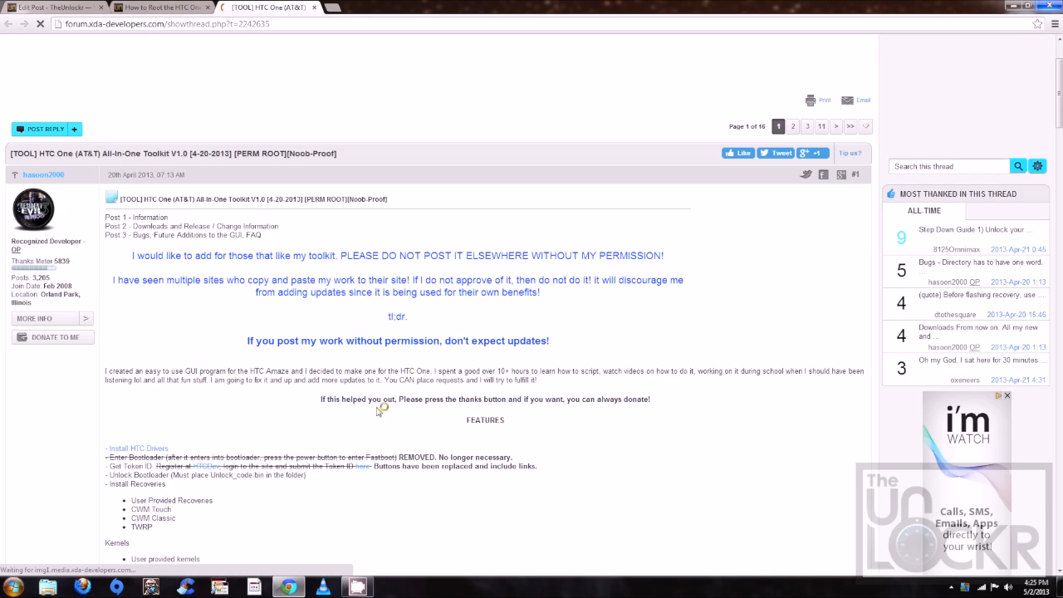
scroll(378, 411, "down", 8)
scroll(378, 411, "down", 6)
scroll(378, 411, "down", 3)
scroll(378, 411, "down", 3)
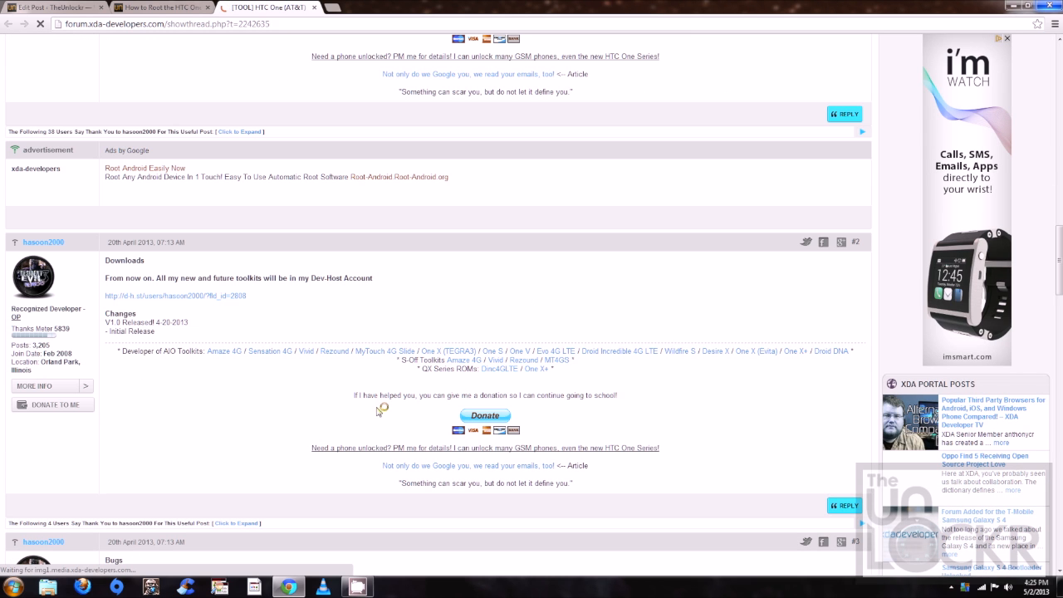
left_click(230, 296)
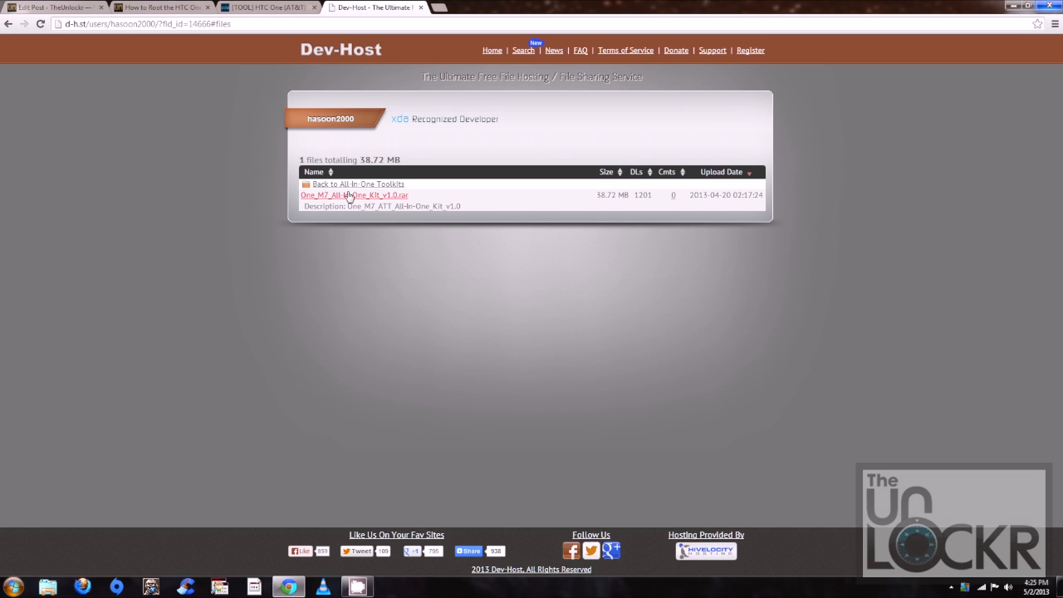
Step: Download One_M7_All-In-One_Kit_v1.0.rar, then visit the WinRAR download page from the article
left_click(349, 196)
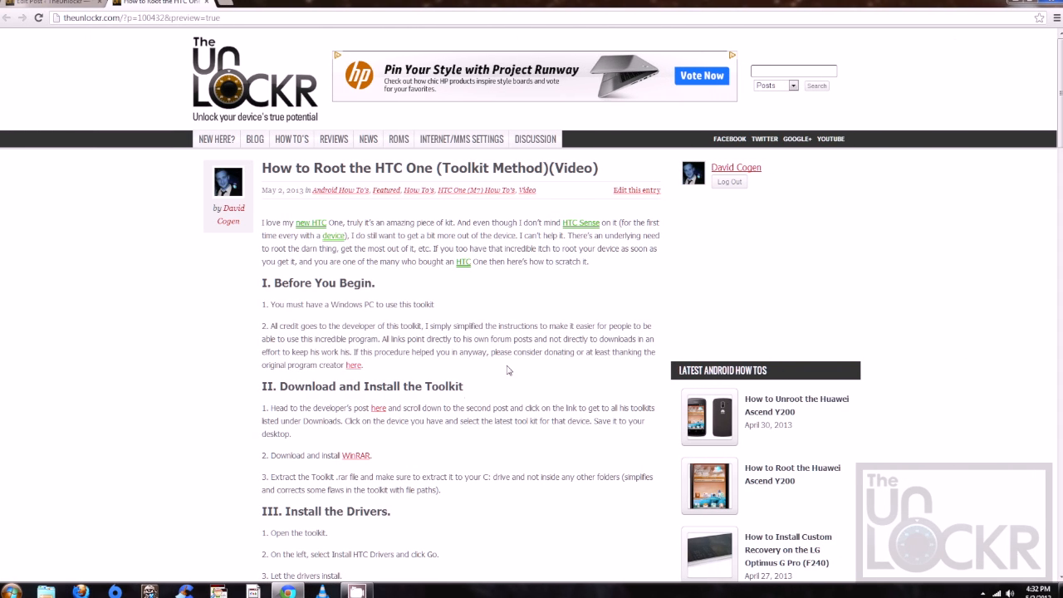
left_click(356, 455)
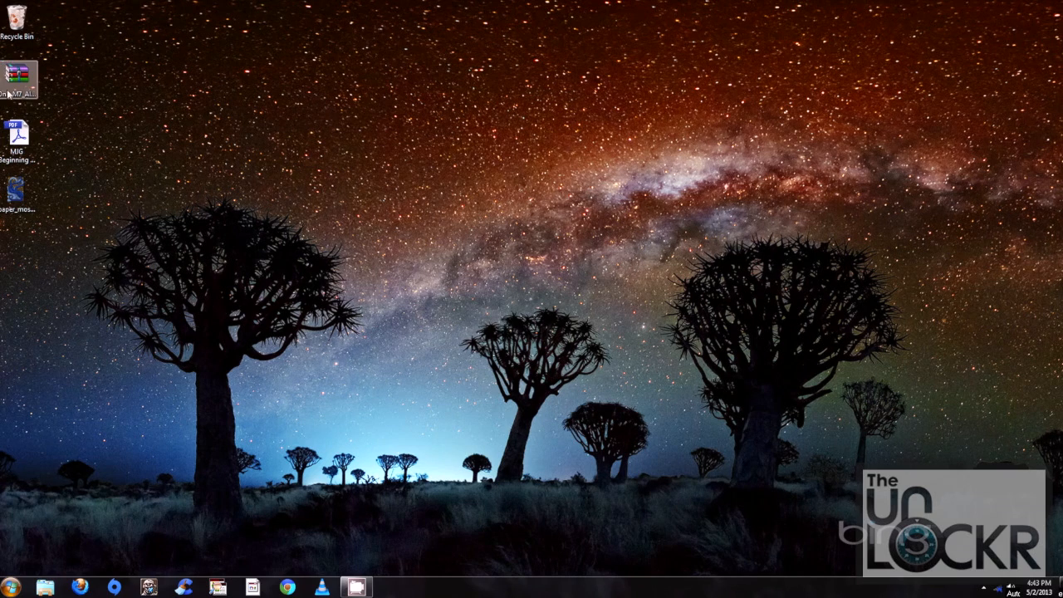
Step: Extract the toolkit rar from the desktop to Local Disk (C:)
right_click(13, 86)
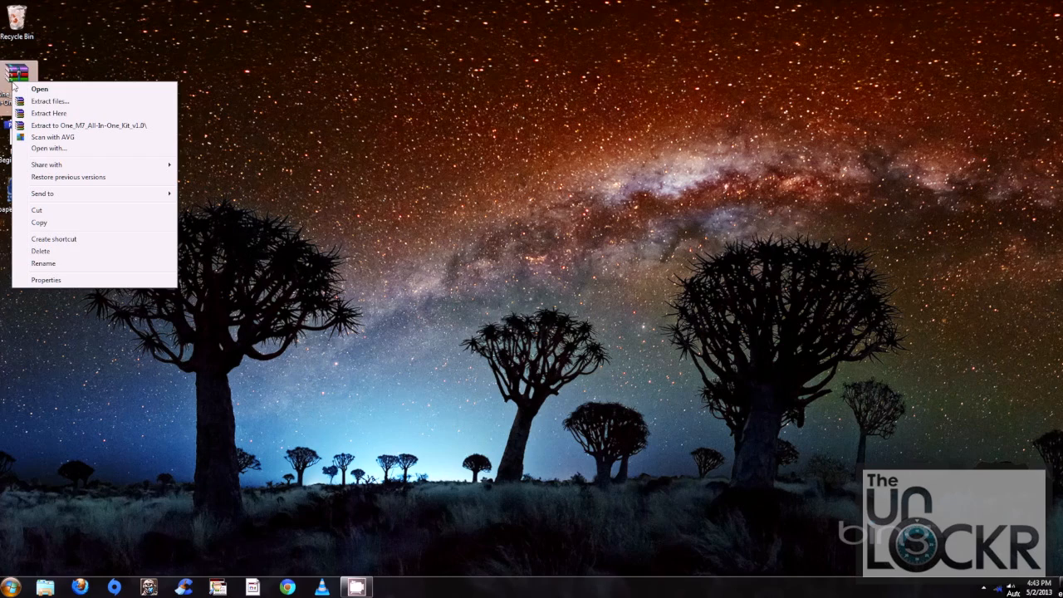
left_click(49, 113)
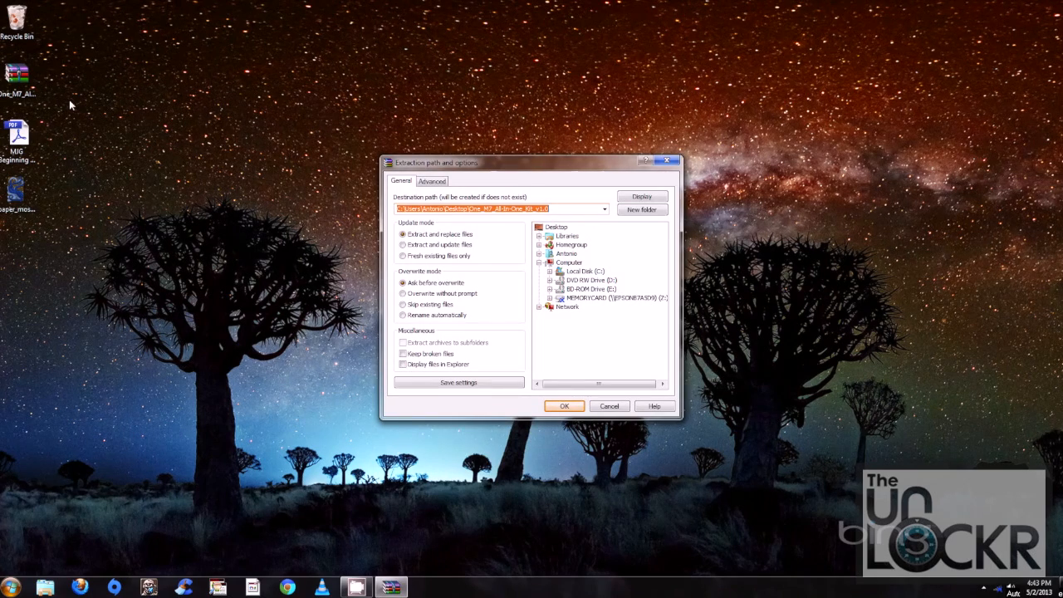
left_click(586, 272)
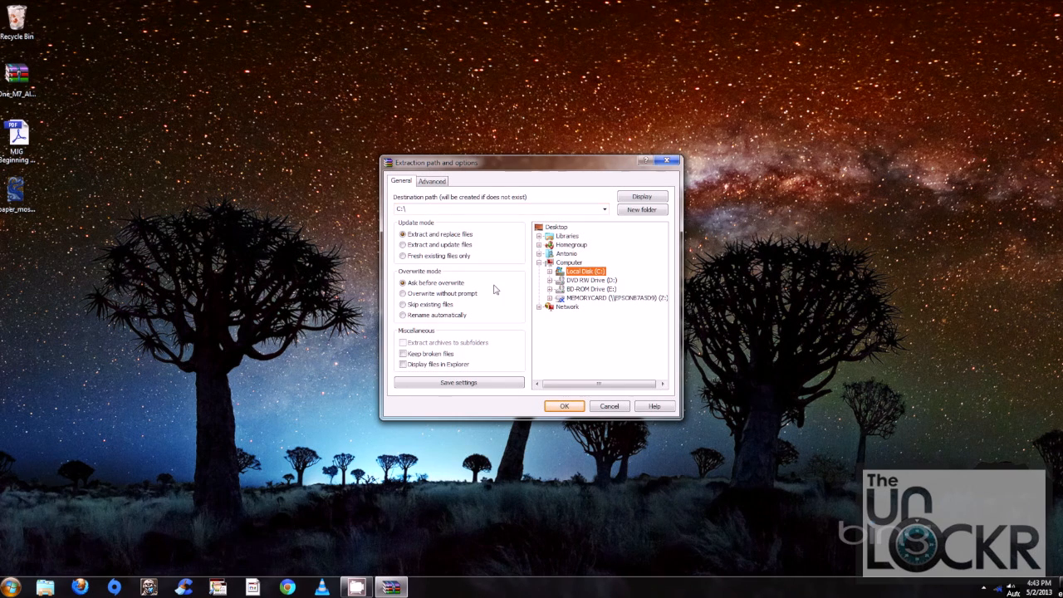
left_click(564, 406)
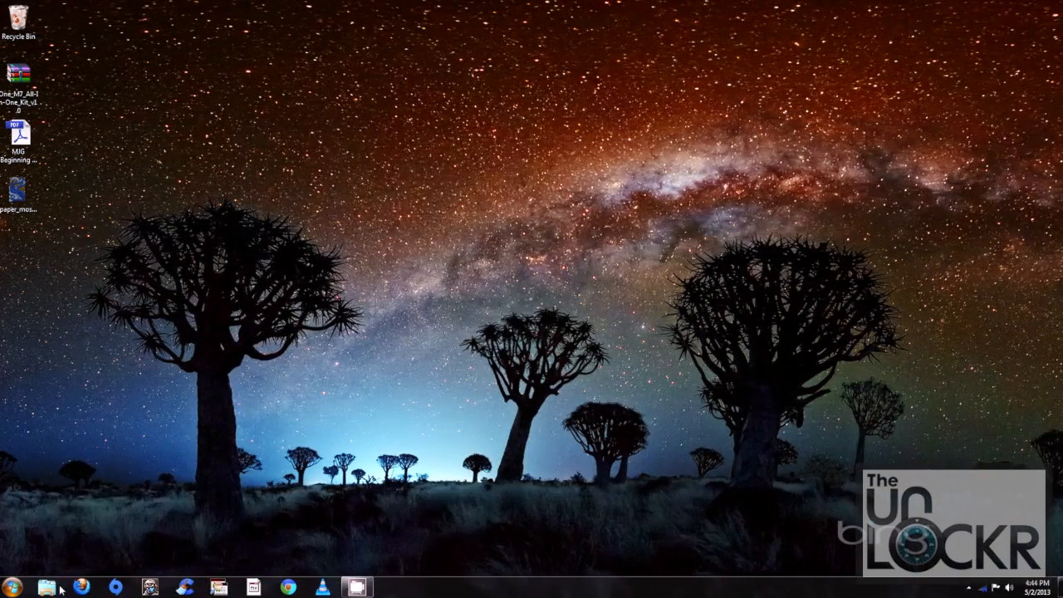
Step: Run the One AT&T toolkit as administrator from C:\One_M7_All-In-One_Kit_v1.0
left_click(49, 588)
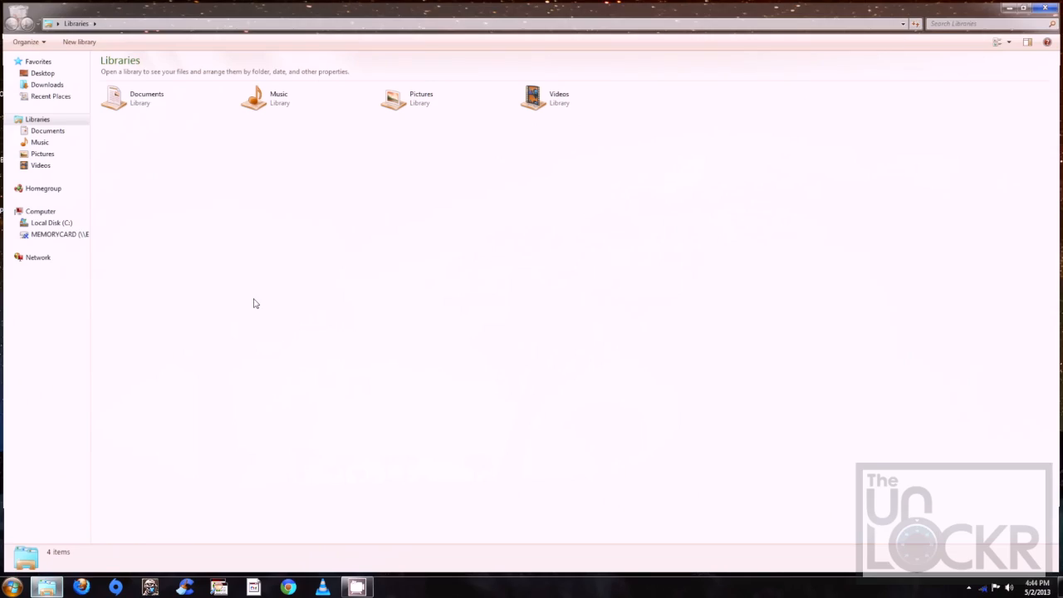
left_click(46, 223)
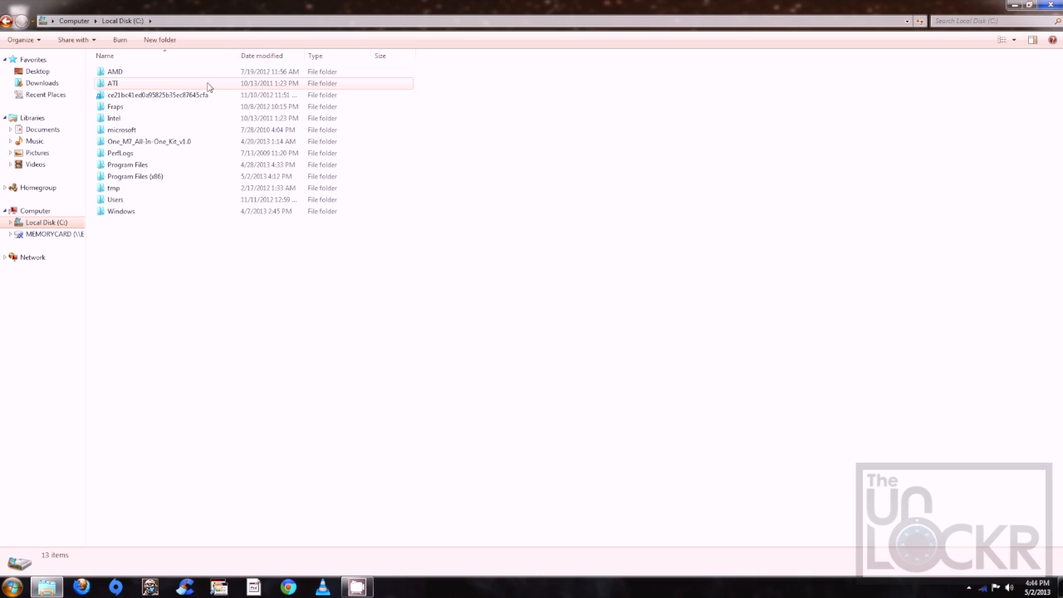
double_click(144, 141)
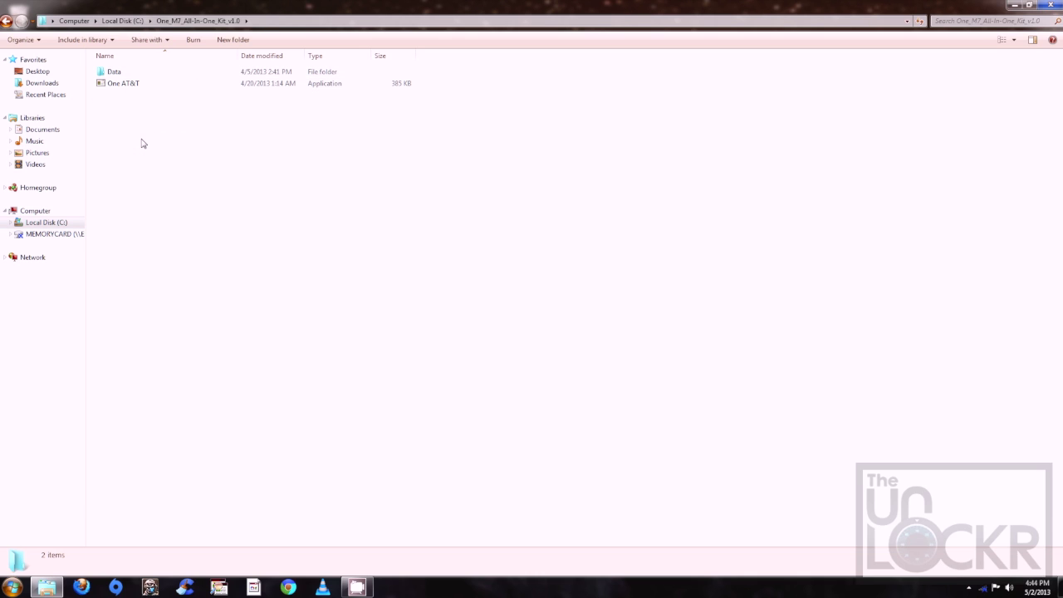
right_click(120, 85)
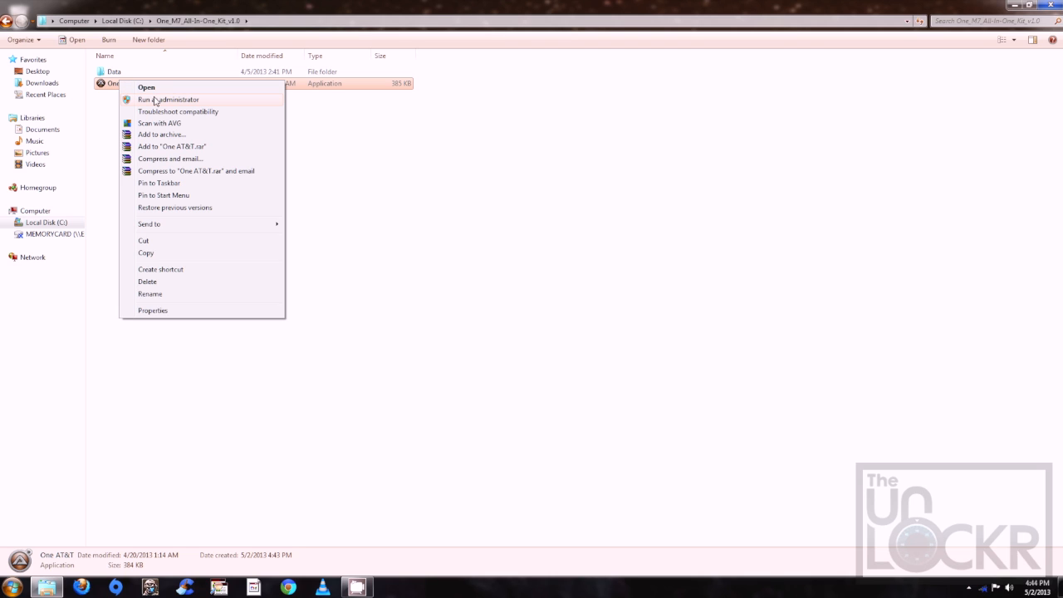
left_click(155, 100)
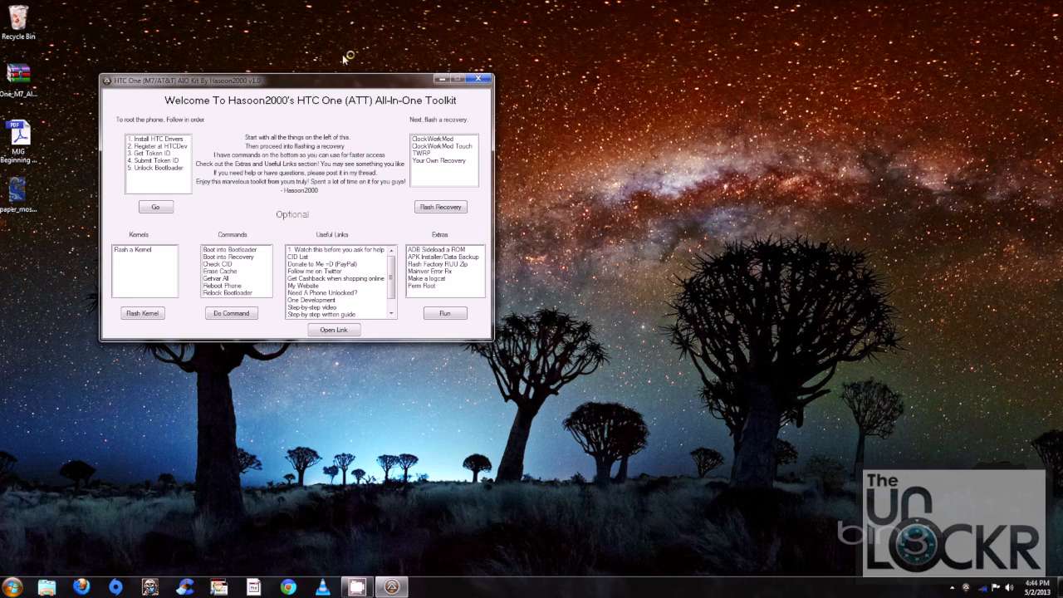
Step: Centre the toolkit window and run step 1, Install HTC Drivers, confirming the notice
left_click_drag(334, 81, 596, 119)
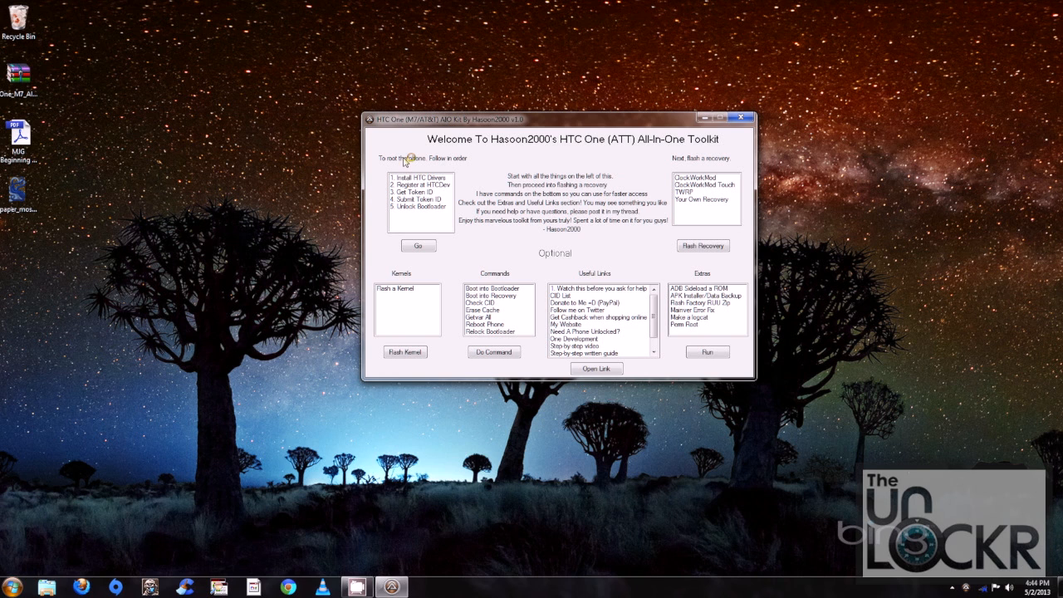
left_click(414, 178)
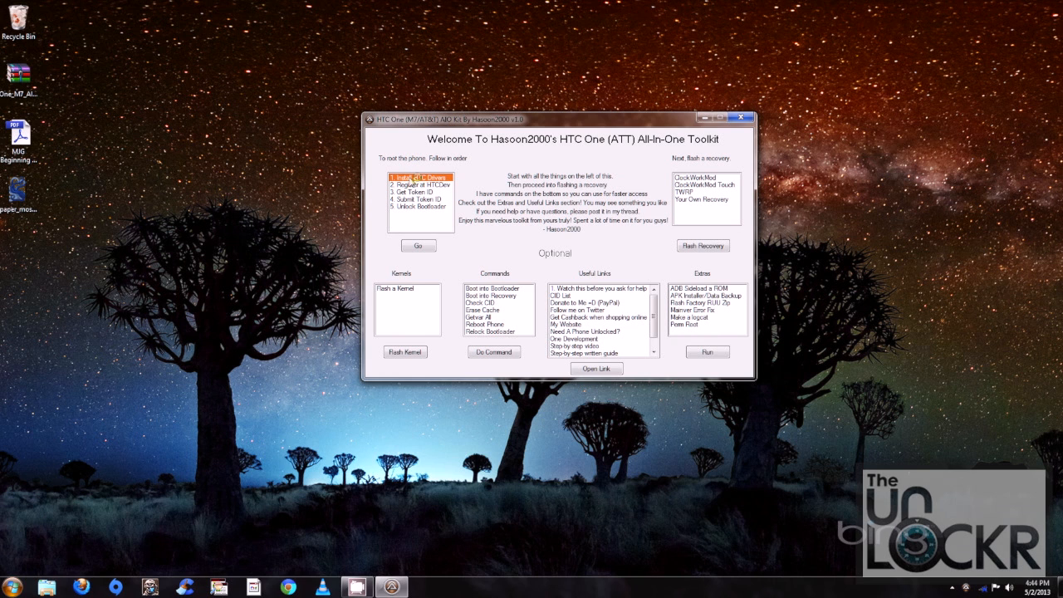
left_click(424, 246)
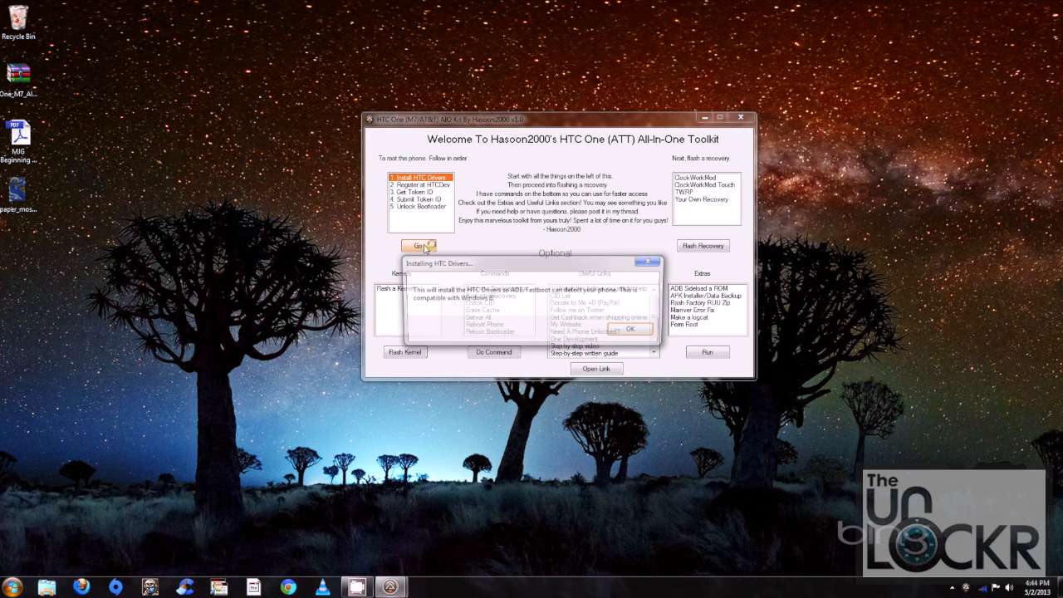
left_click(634, 331)
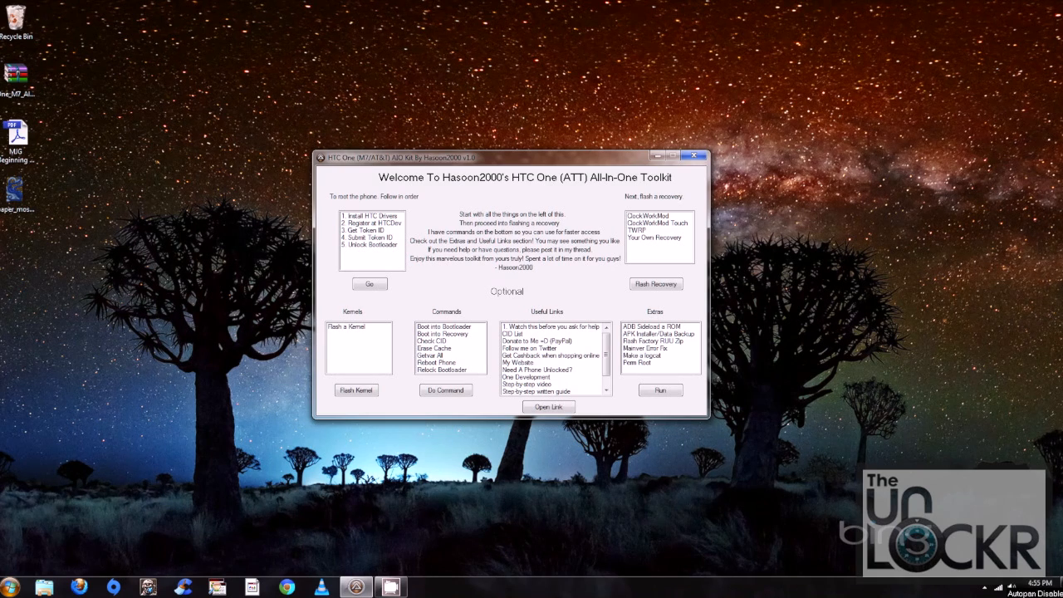
Step: Run step 2, Register at HTCDev, confirming the registration website notice
left_click(372, 222)
left_click(368, 284)
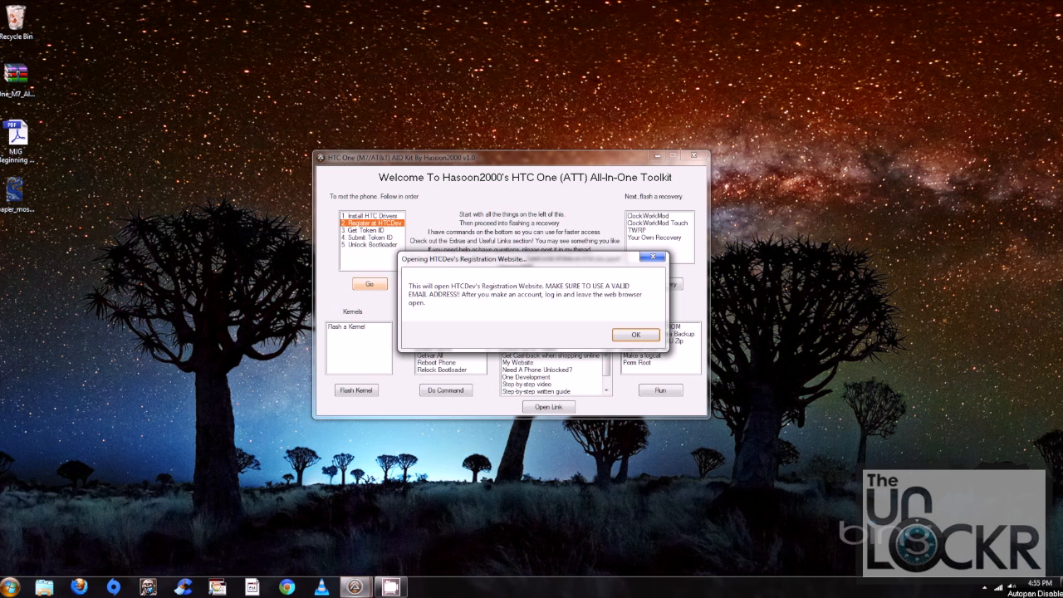
left_click(635, 335)
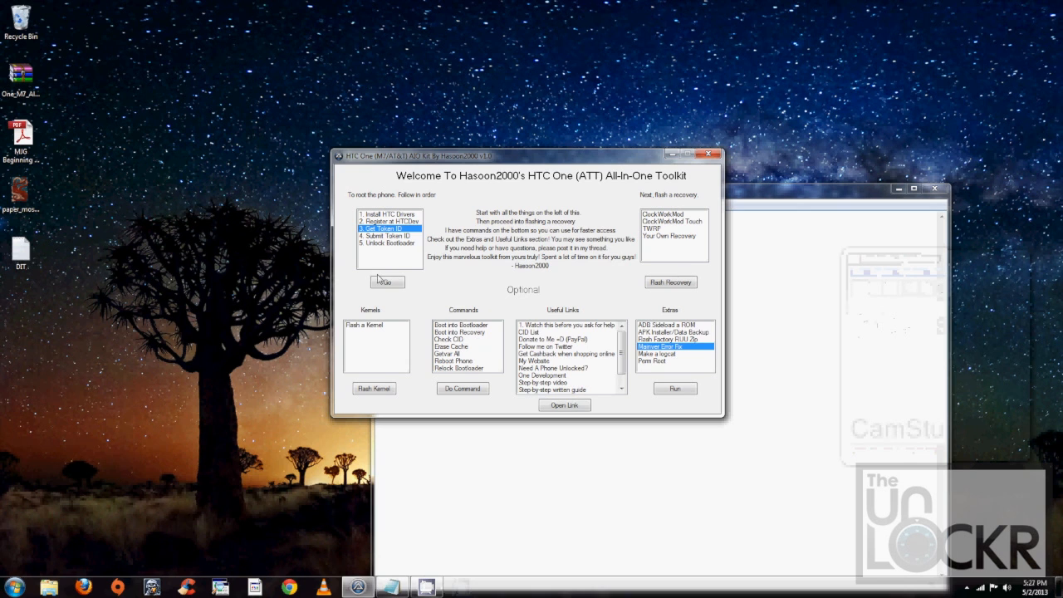
Step: Run the Get Token ID step and close the errored first command window
left_click(385, 282)
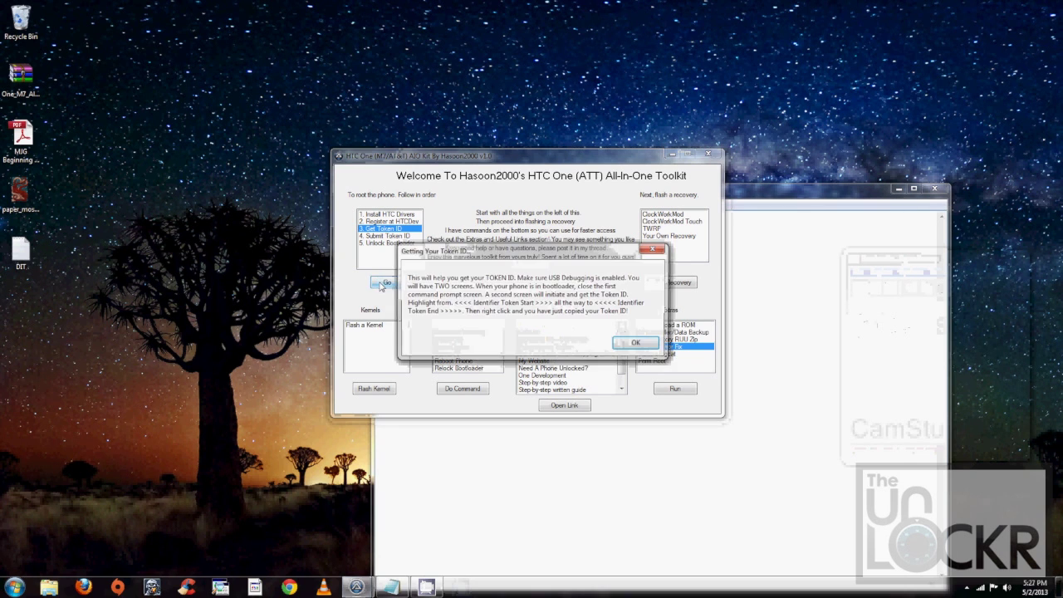
left_click(635, 343)
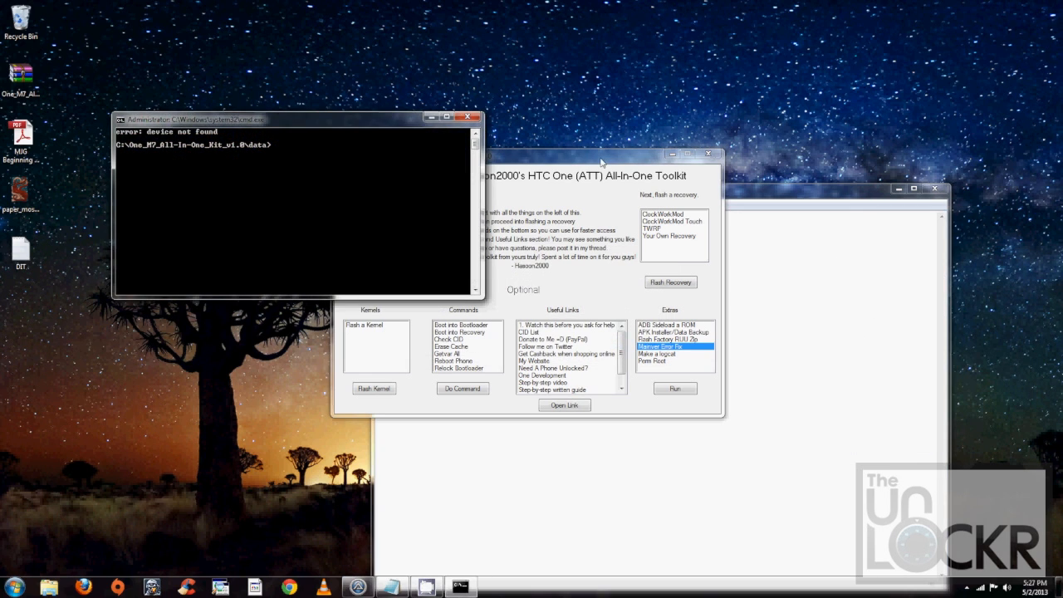
left_click(467, 117)
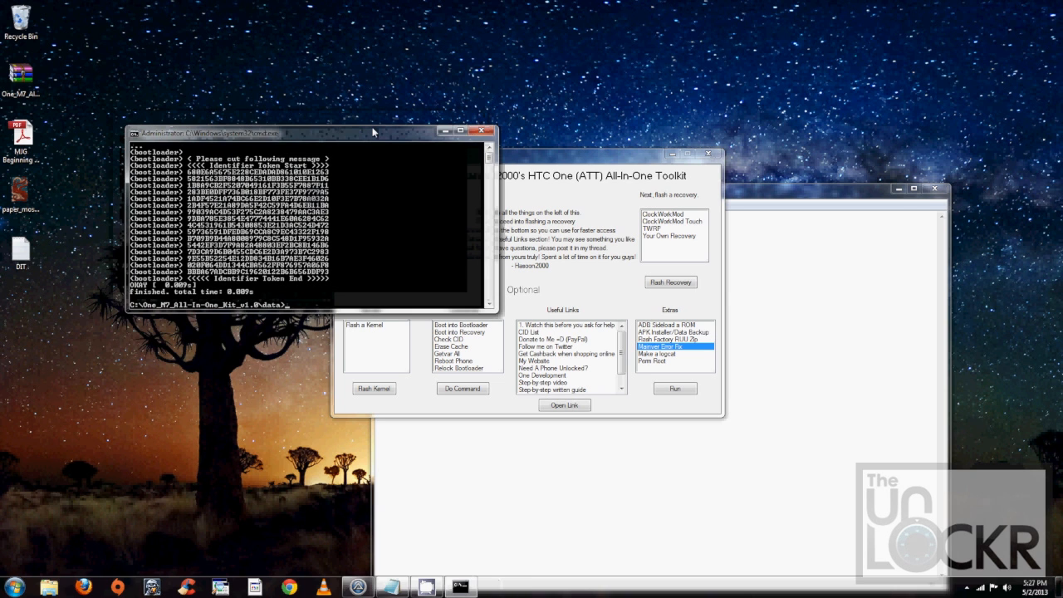
left_click_drag(372, 133, 135, 1)
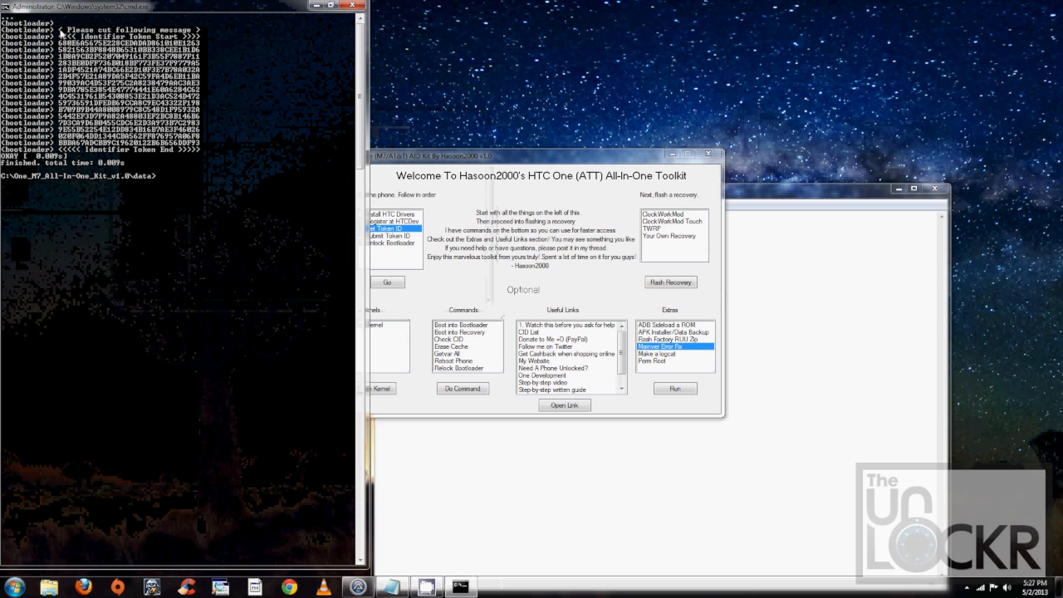
Step: Mark and copy the Identifier Token block from the bootloader output into the DIT notes
right_click(89, 54)
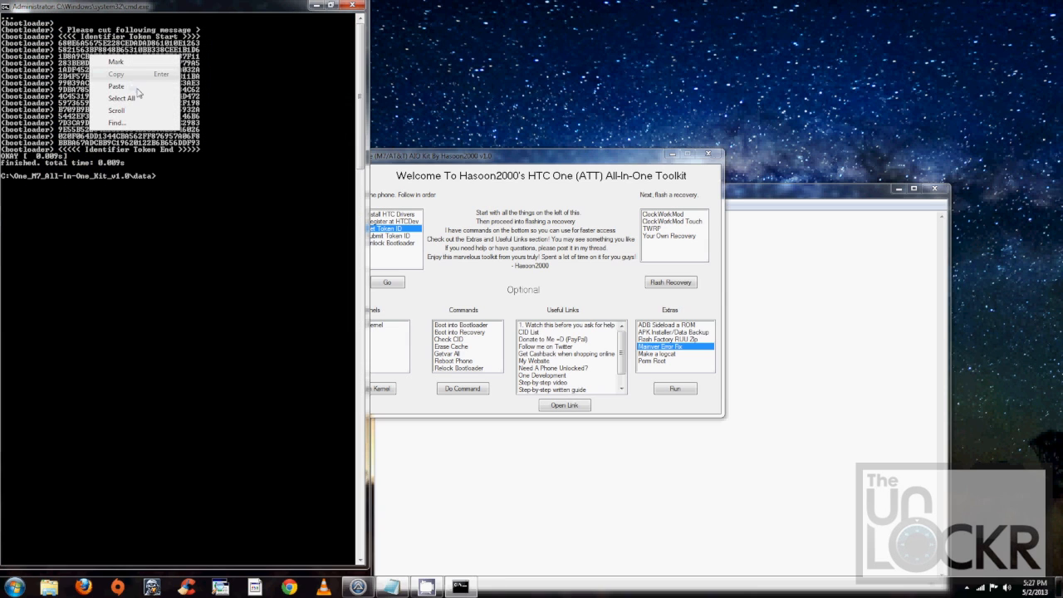
left_click(129, 61)
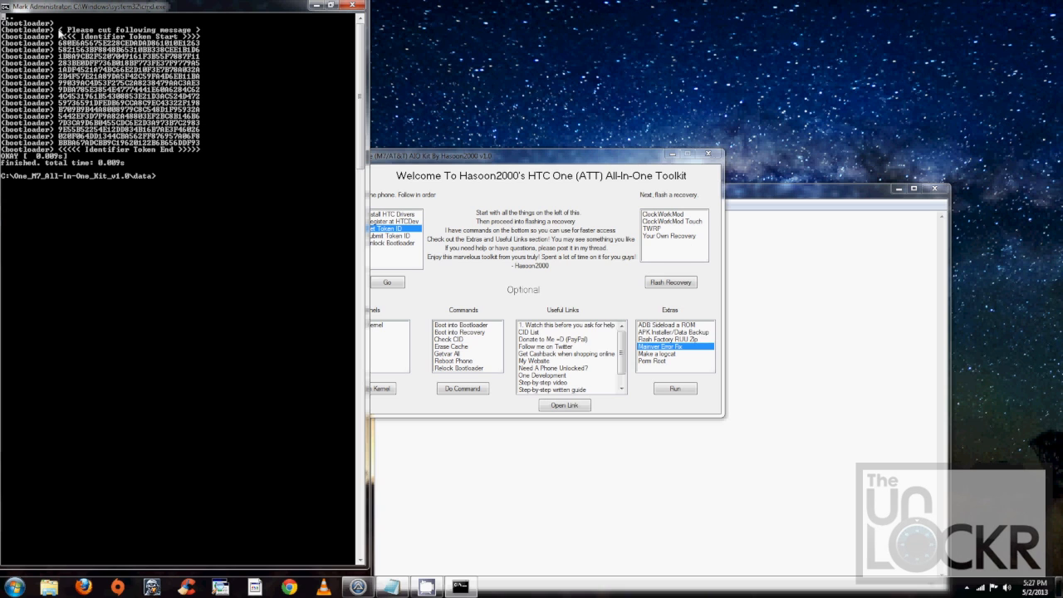
left_click_drag(58, 36, 201, 152)
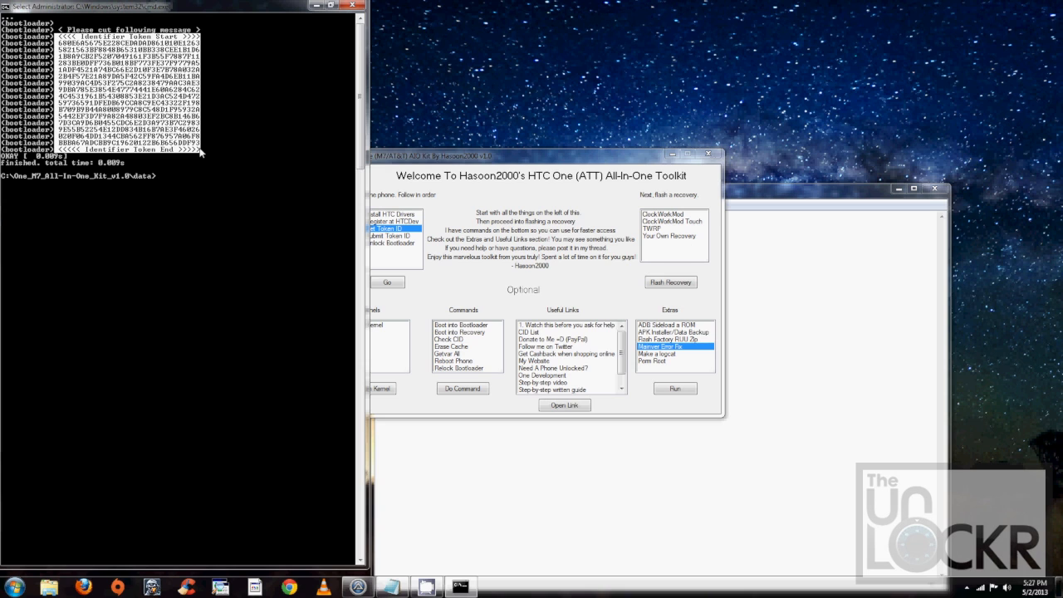
key("Return")
right_click(172, 137)
left_click(172, 136)
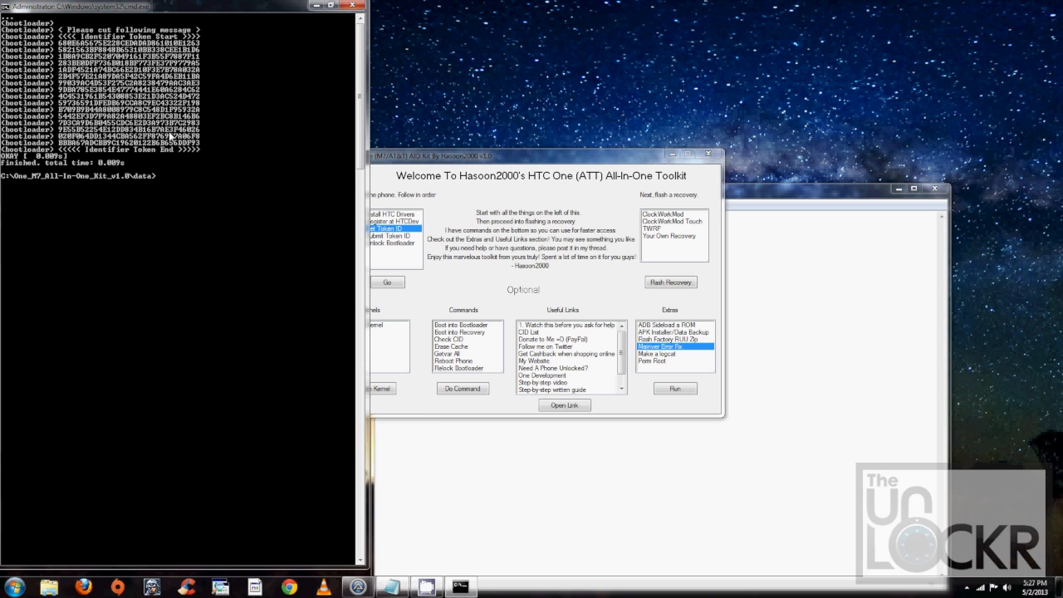
left_click(466, 506)
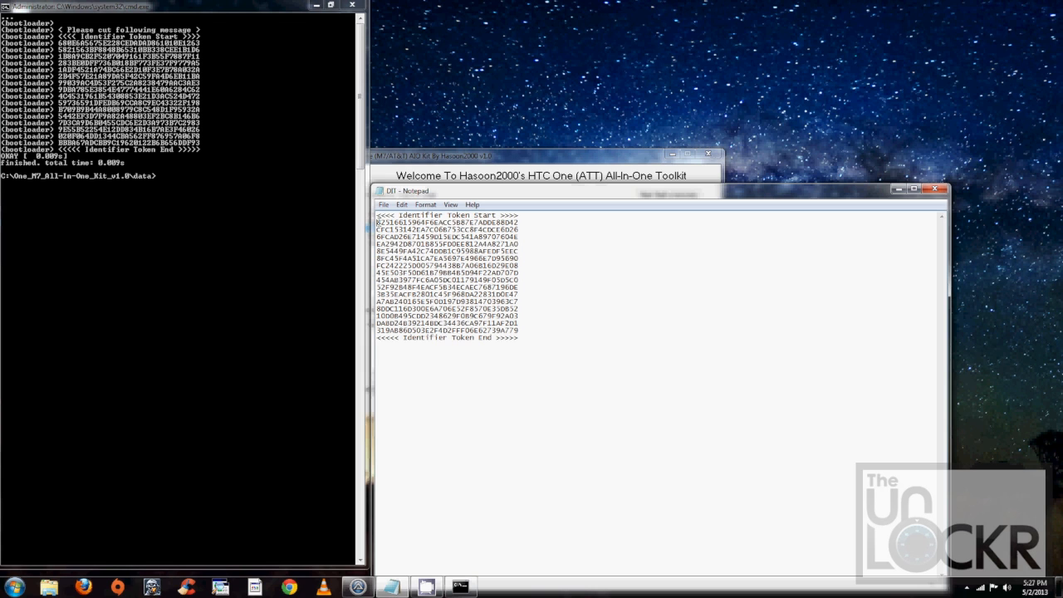
Step: Review the saved token in Notepad and return to the toolkit
key("Down")
key("Down")
key("Down")
left_click(377, 216)
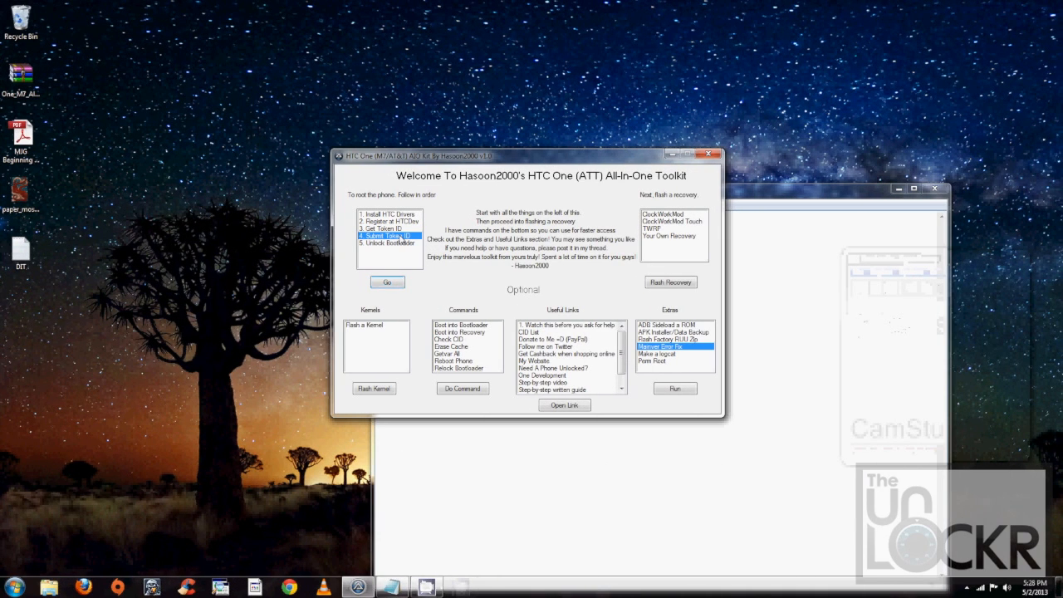
Step: Run step 4, Submit Token ID, confirming the submission website notice
left_click(388, 282)
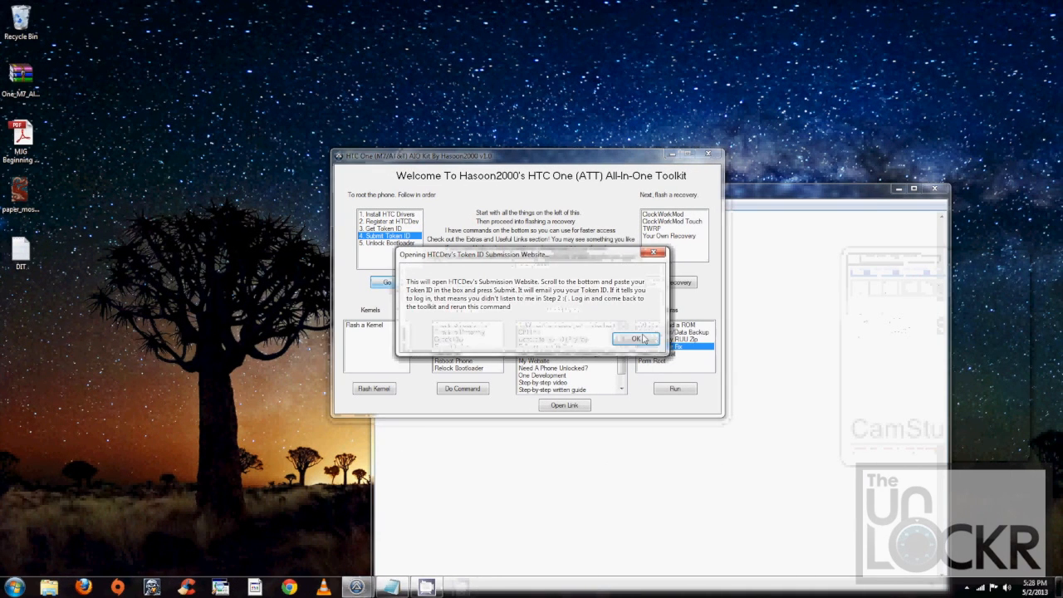
left_click(635, 337)
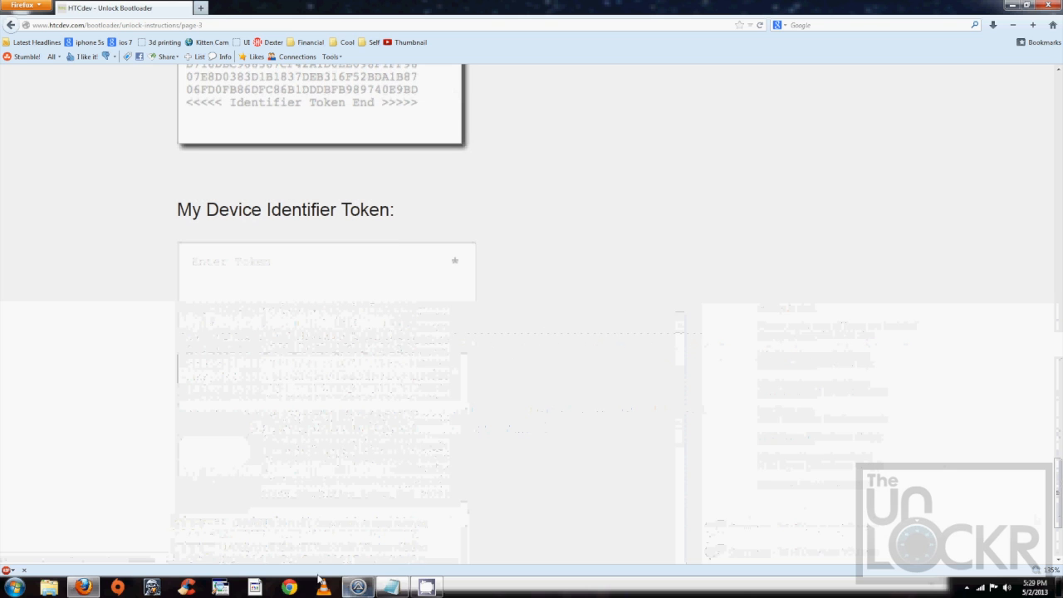
Step: Copy the whole token from Notepad and focus HTCdev's My Device Identifier Token field for pasting
left_click(392, 587)
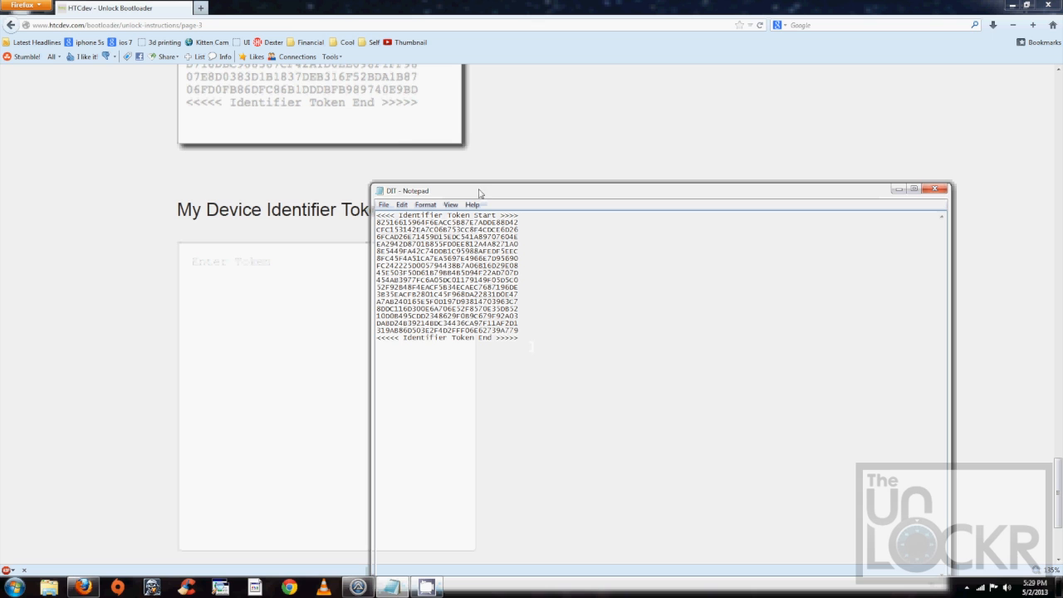
left_click(396, 150)
scroll(498, 142, "up", 5)
scroll(357, 216, "down", 8)
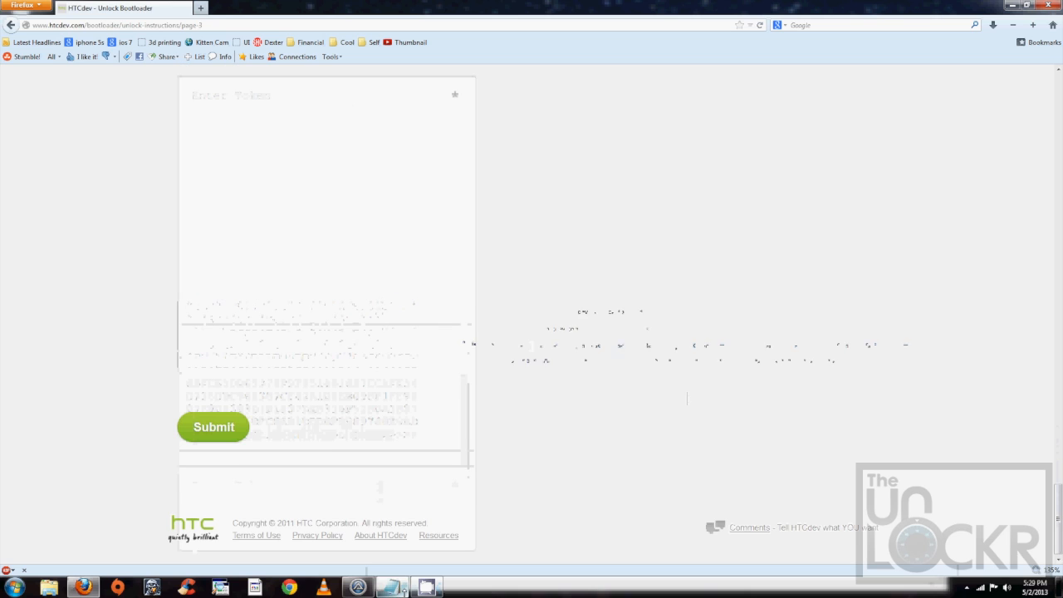
left_click(392, 588)
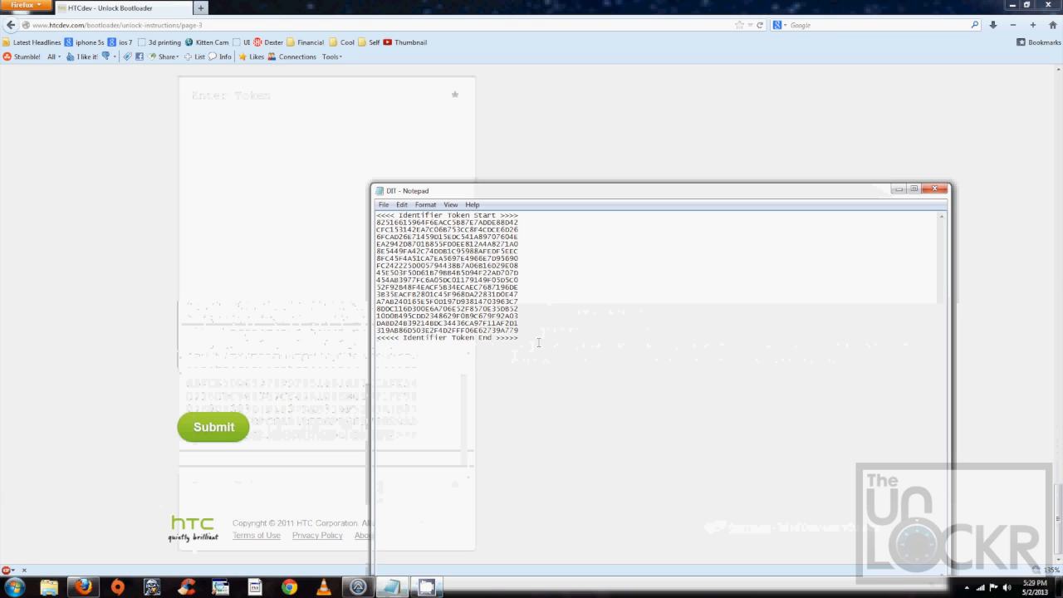
key("ctrl+a")
key("ctrl+c")
left_click(302, 181)
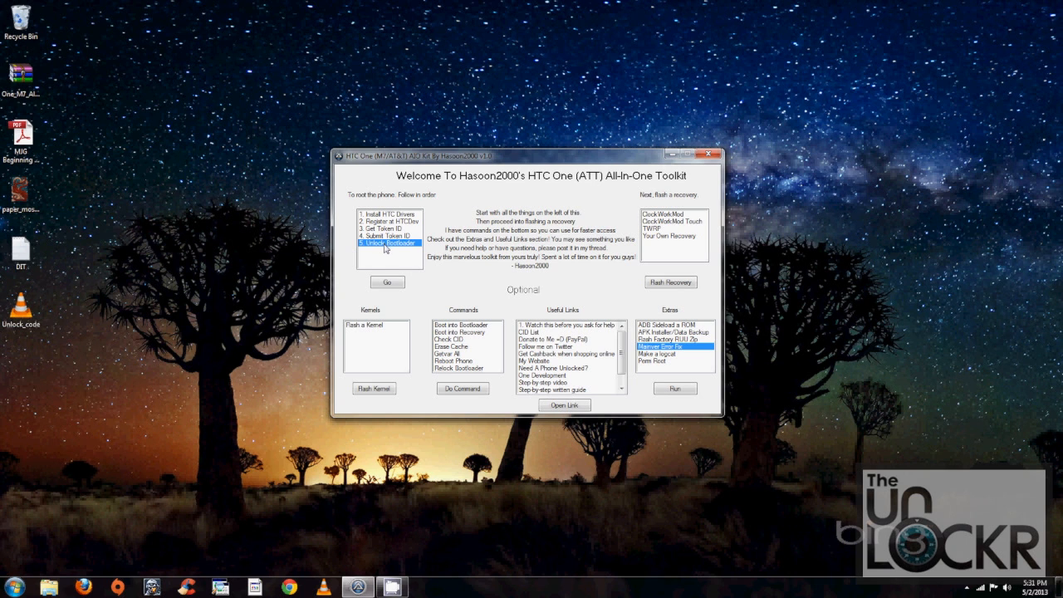
Step: Run '5. Unlock Bootloader' and load the Unlock_code file from the Desktop to unlock
left_click(386, 281)
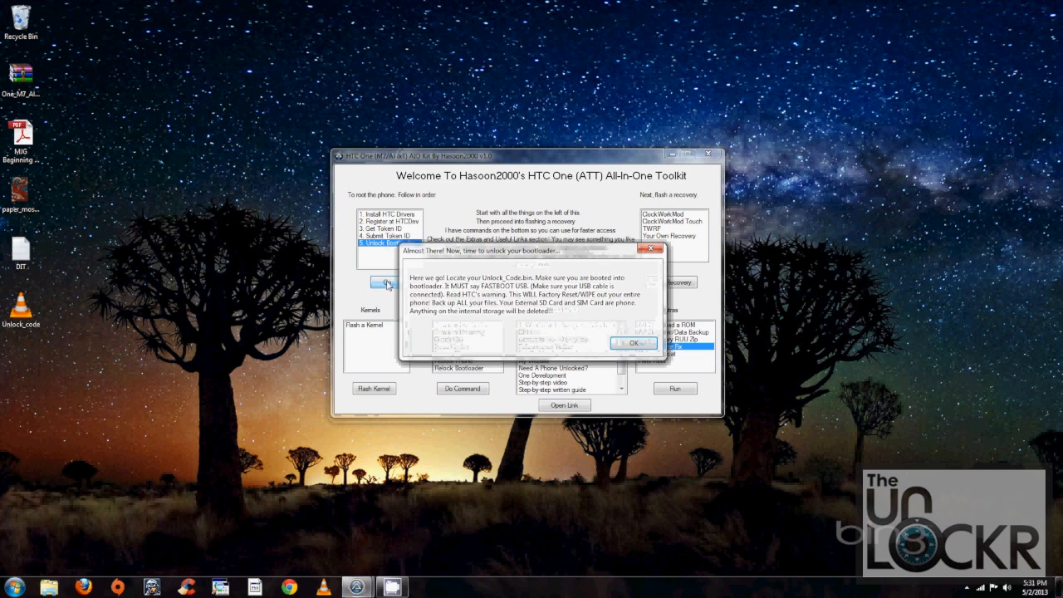
left_click(634, 343)
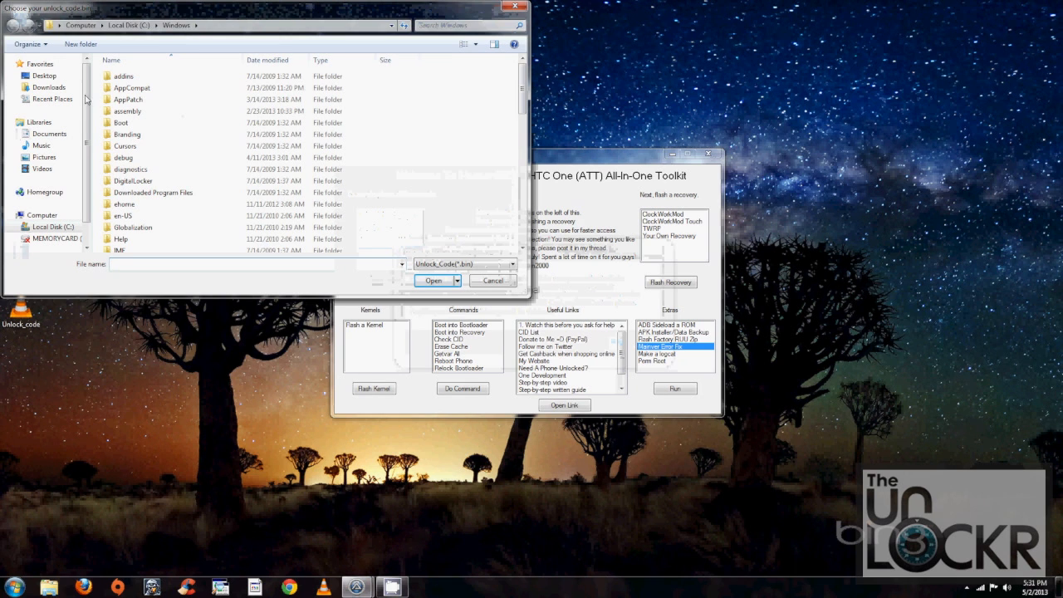
left_click(44, 75)
left_click(462, 103)
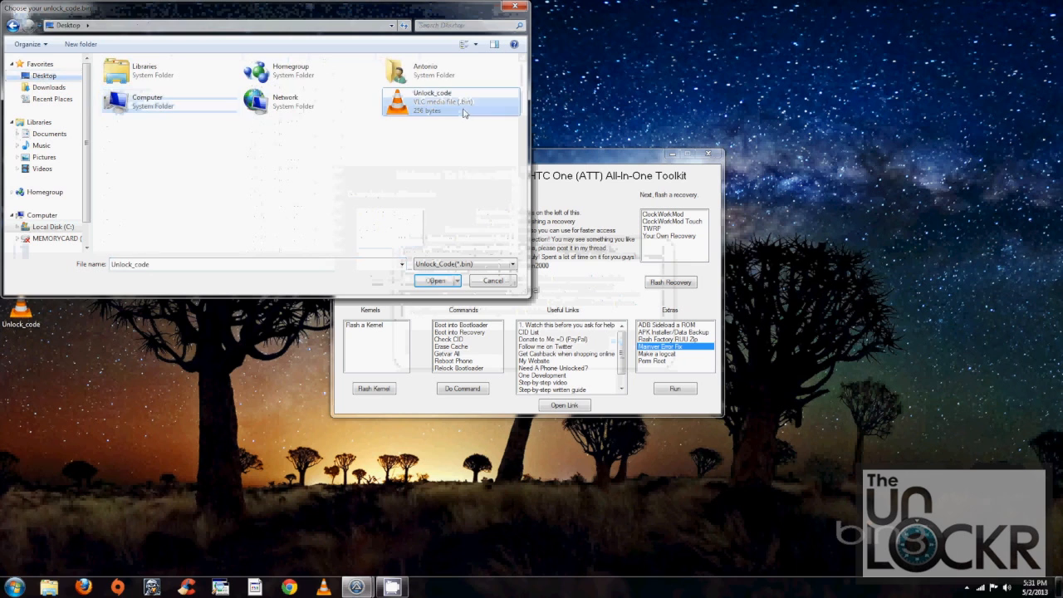
left_click(435, 281)
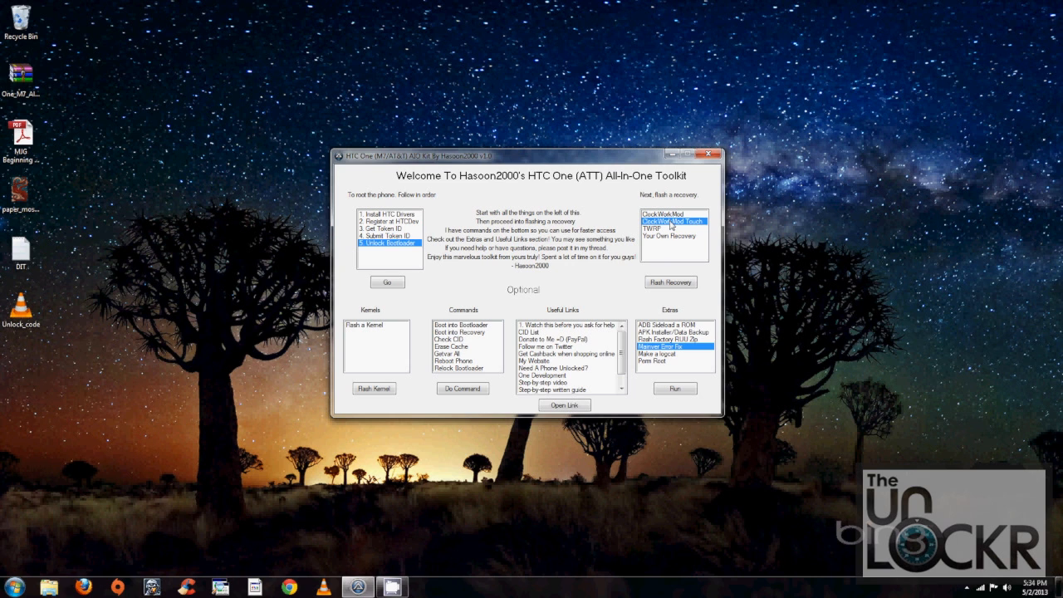
Step: Flash ClockWorkMod Touch recovery via fastboot and close the finished command window
left_click(671, 283)
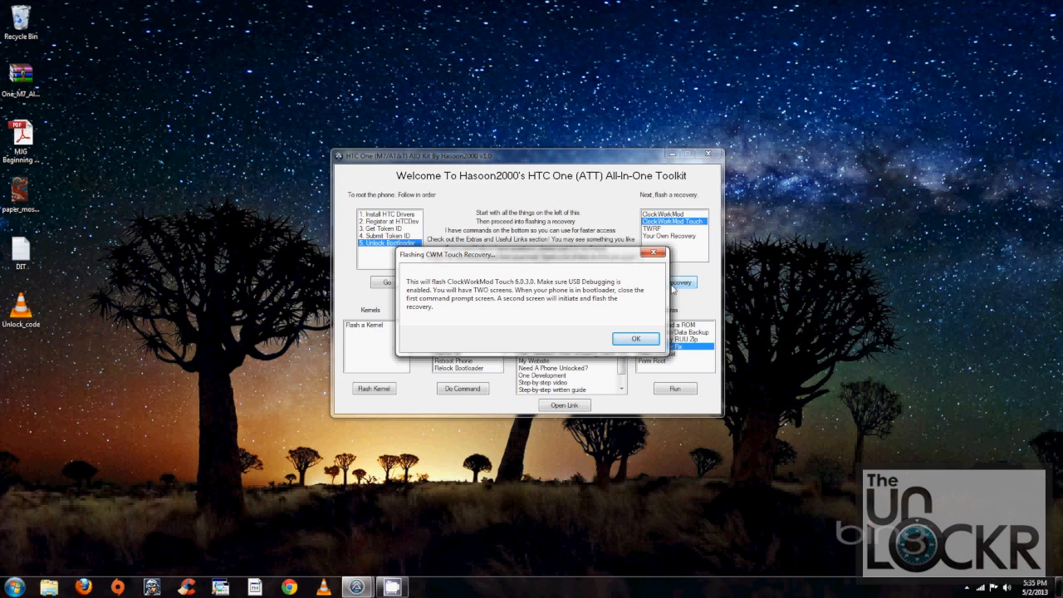
left_click(636, 339)
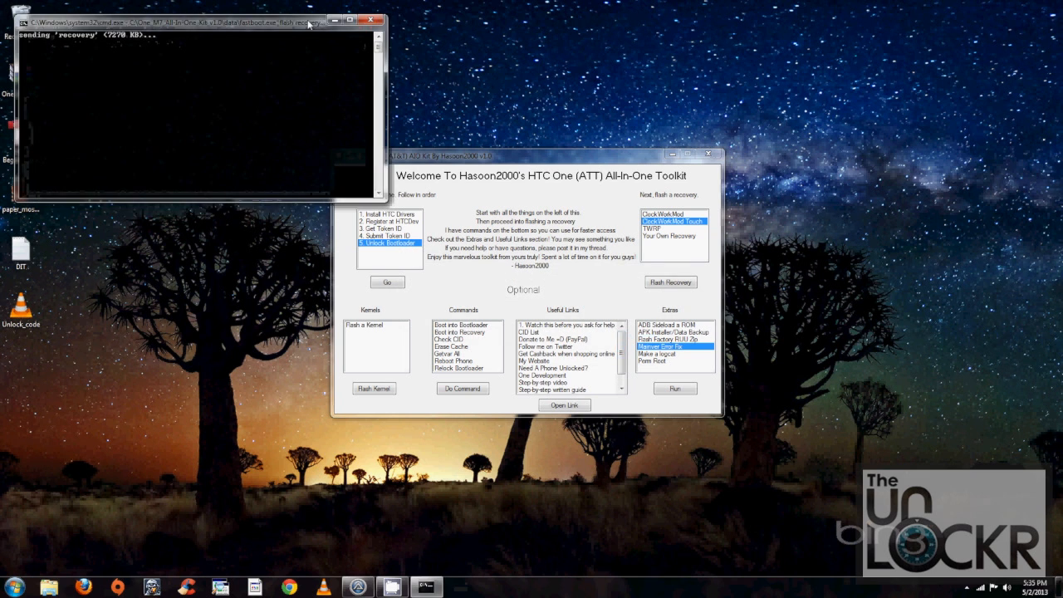
left_click_drag(309, 24, 414, 54)
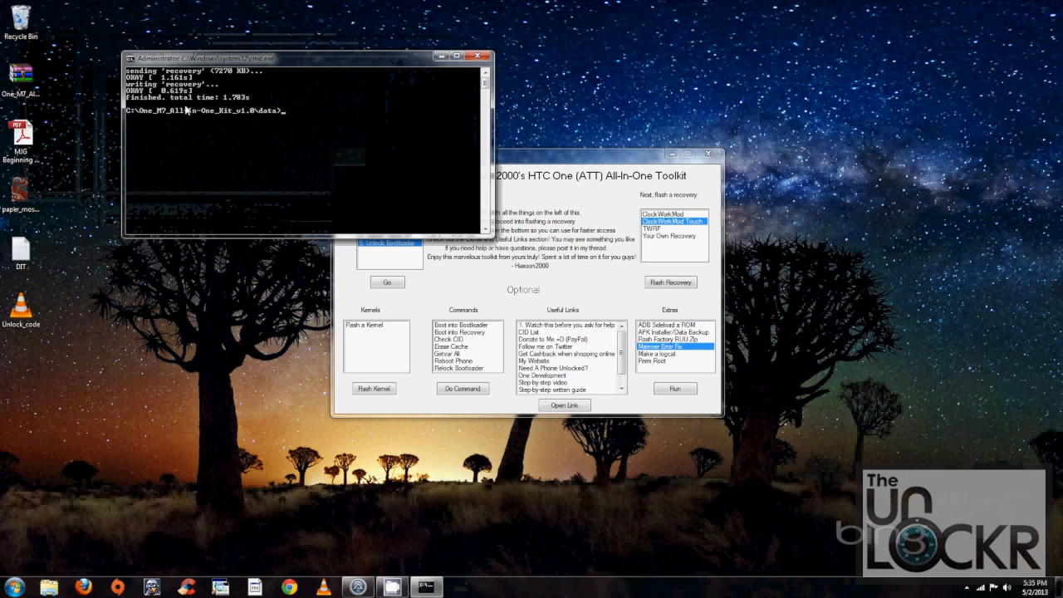
left_click(476, 56)
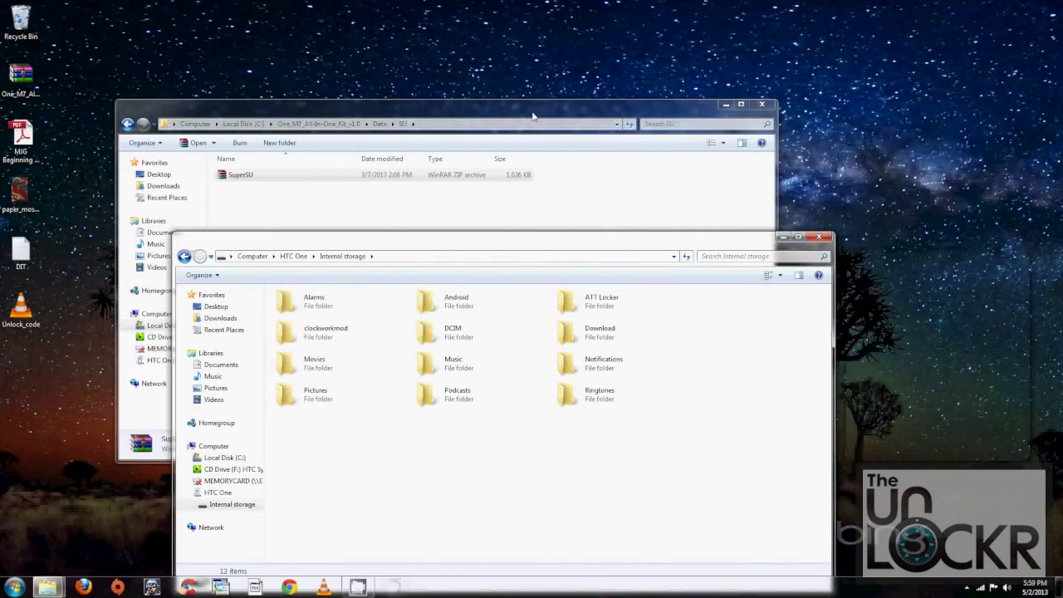
Step: Browse to C:\One_M7_All-In-One_Kit_v1.0\Data\SU and select the SuperSU archive
left_click_drag(533, 125, 533, 114)
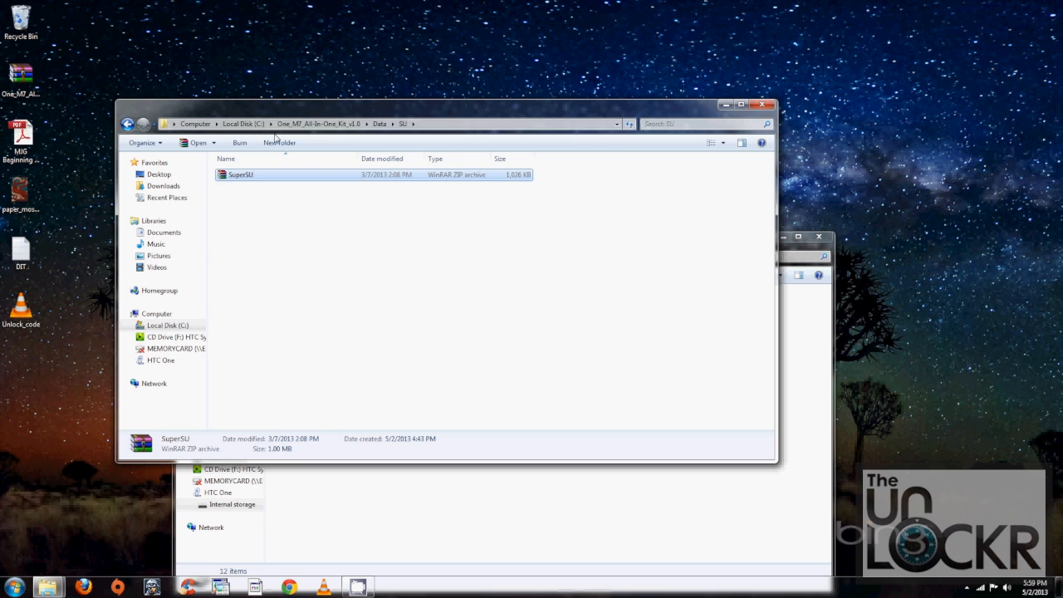
left_click(243, 124)
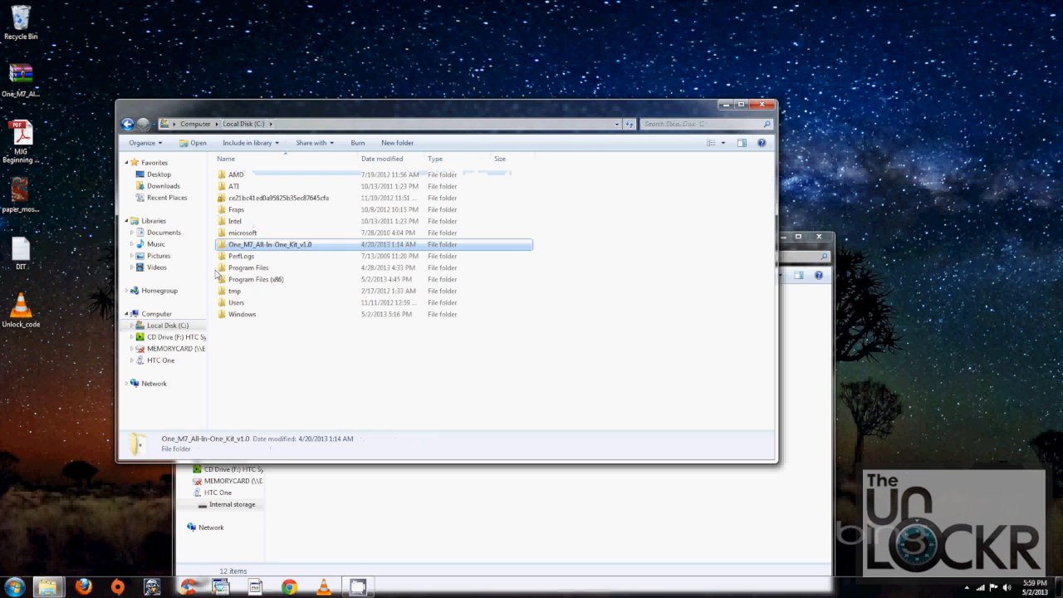
double_click(251, 246)
double_click(239, 176)
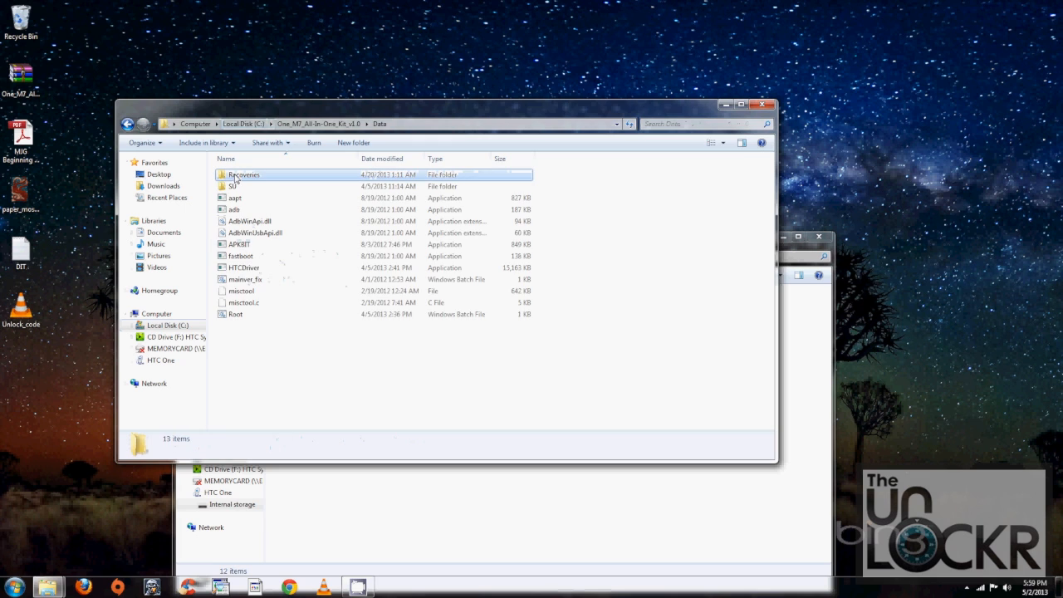
double_click(234, 186)
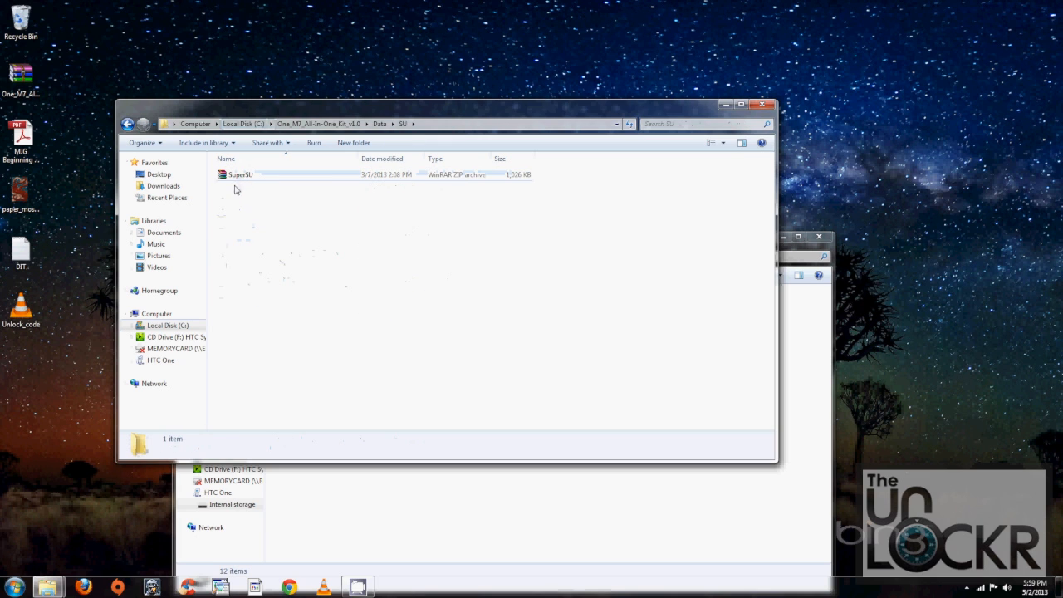
left_click(241, 175)
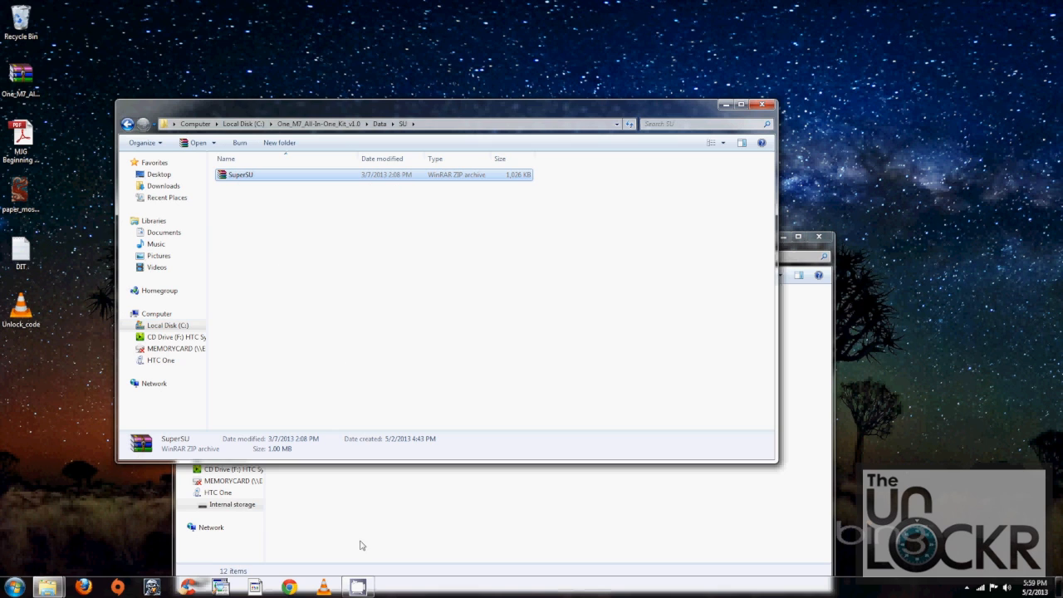
Step: Copy SuperSU into the HTC One's Internal storage and close that folder
left_click(432, 530)
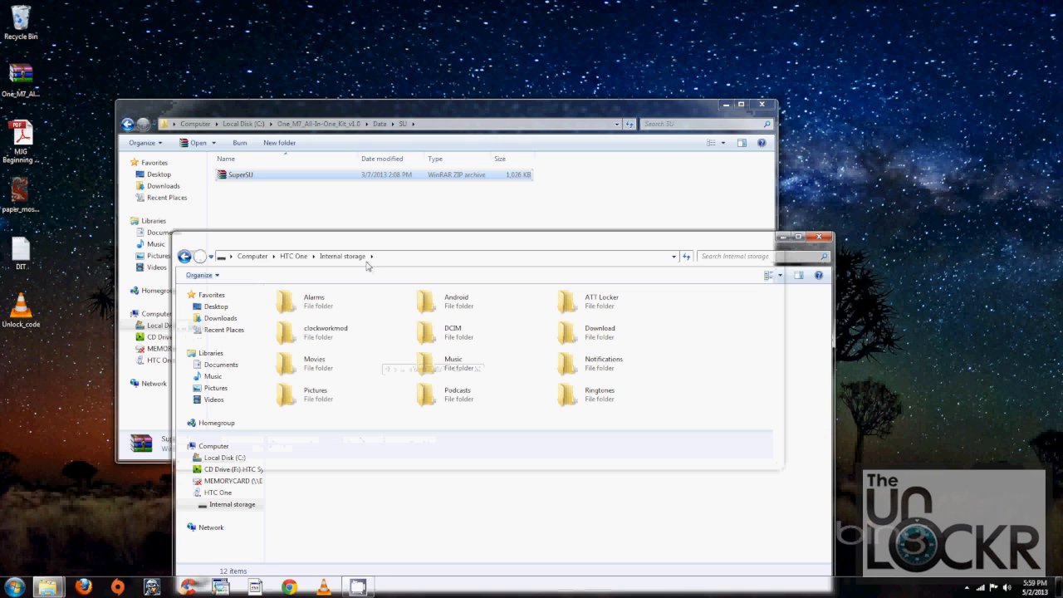
left_click(234, 176)
left_click_drag(233, 176, 332, 513)
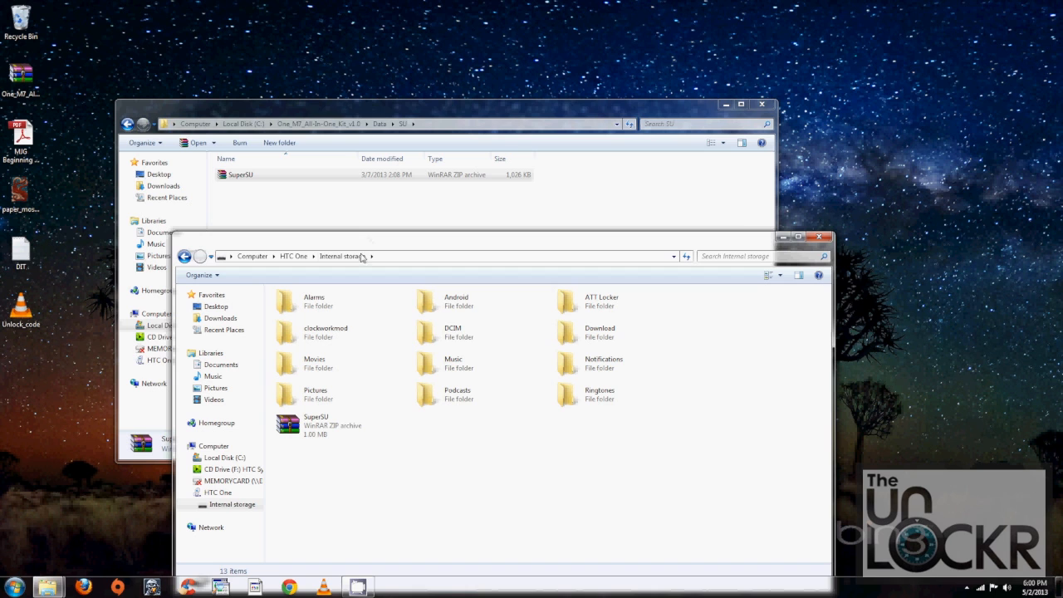
left_click(828, 239)
left_click(767, 104)
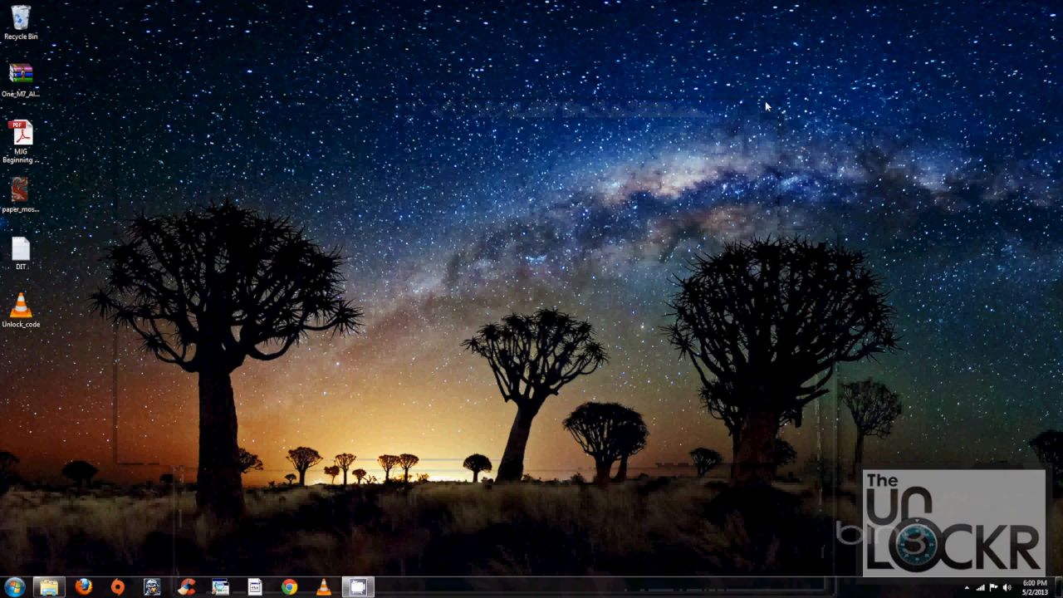